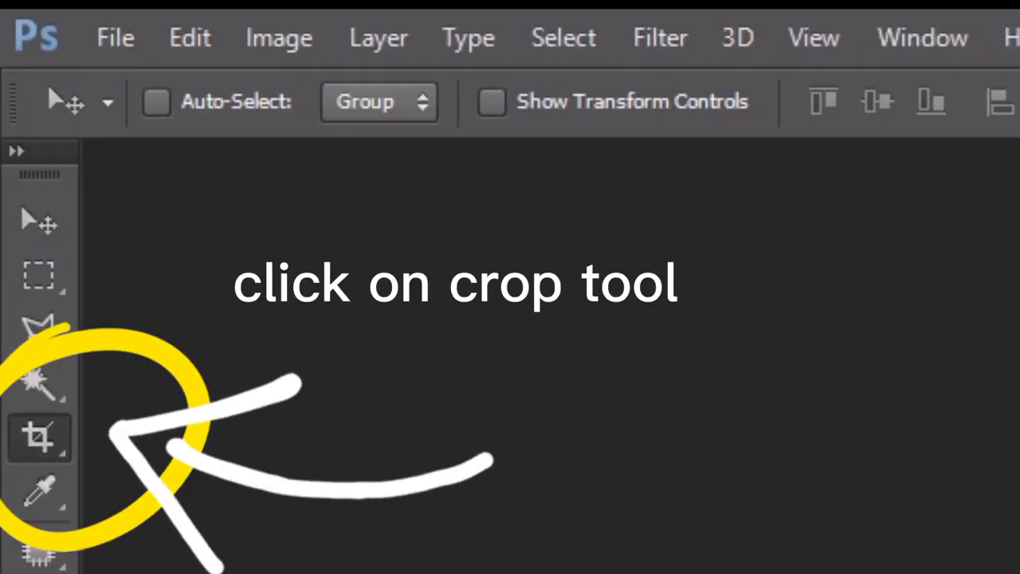
# - Switch to the Crop tool in the empty Photoshop workspace
pyautogui.click(13, 155)
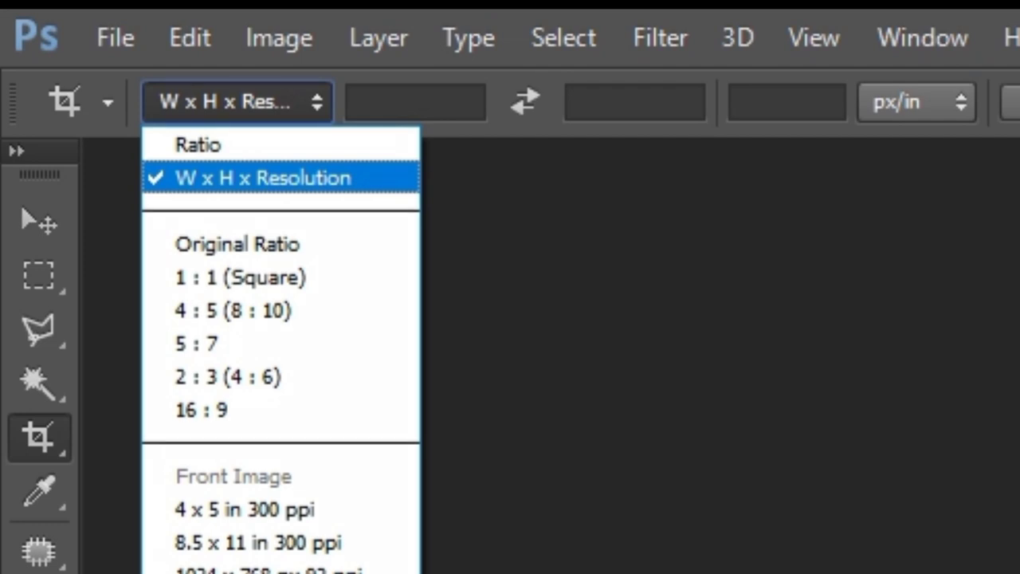
# - Set the Crop tool to W x H x Resolution at 3.47 in × 2.18 in, 300 px/in
pyautogui.click(263, 178)
pyautogui.click(414, 102)
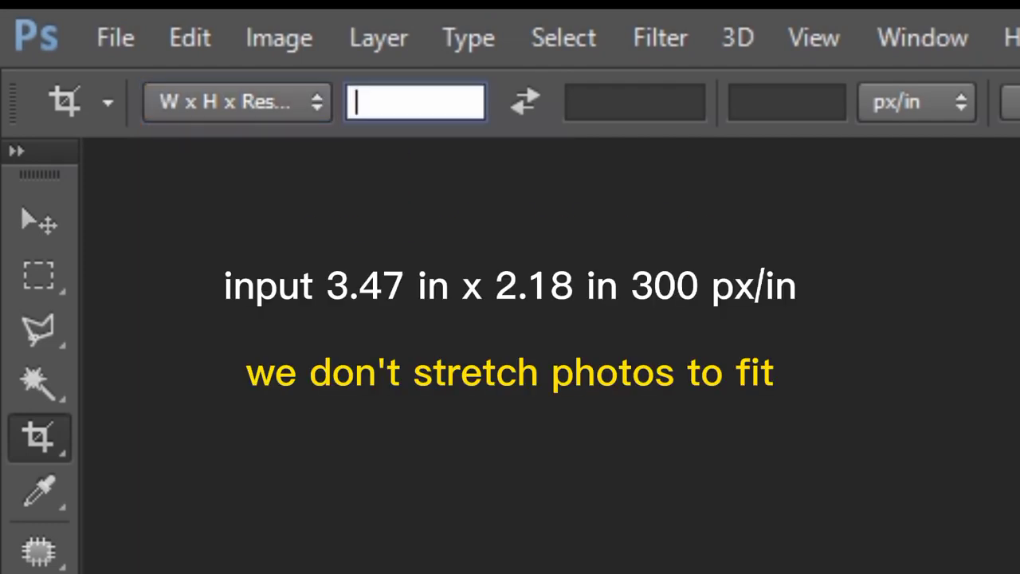
pyautogui.write('3.47')
pyautogui.press('Tab')
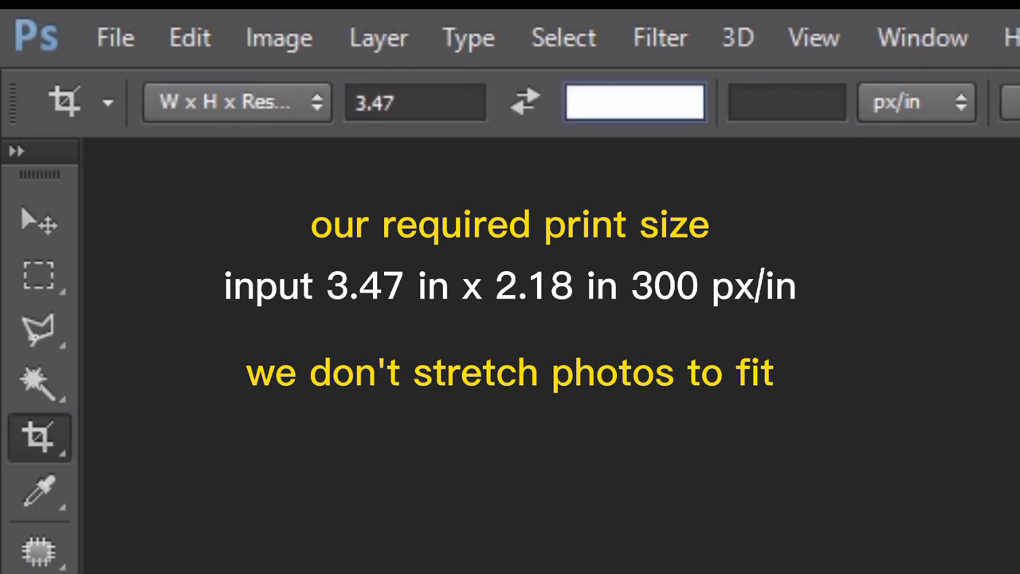
pyautogui.write('2.18')
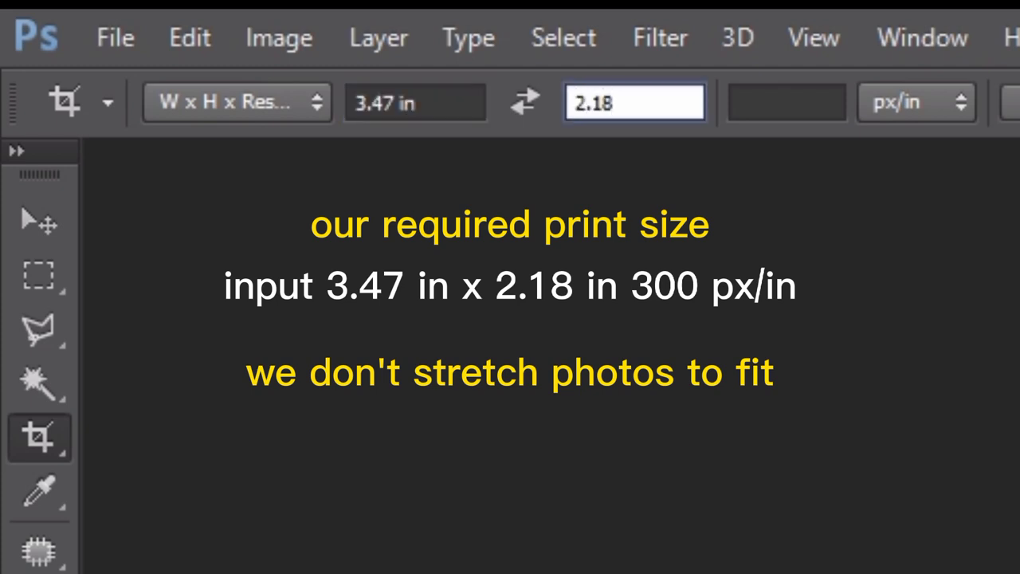
pyautogui.press('Tab')
pyautogui.write('300')
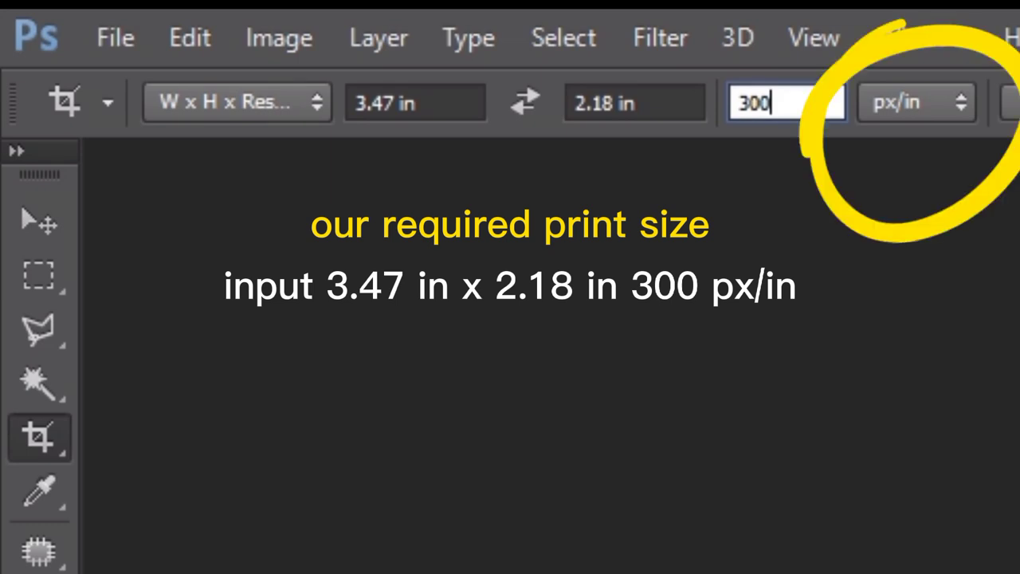
pyautogui.press('v')
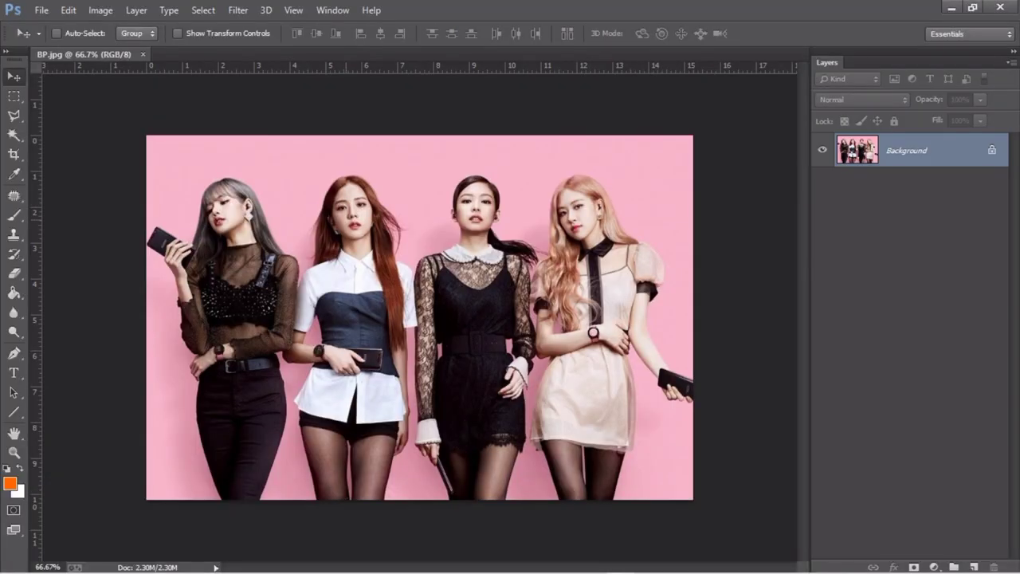
# - Crop BP.jpg to the card size, shifting the photo up within the frame
pyautogui.press('c')
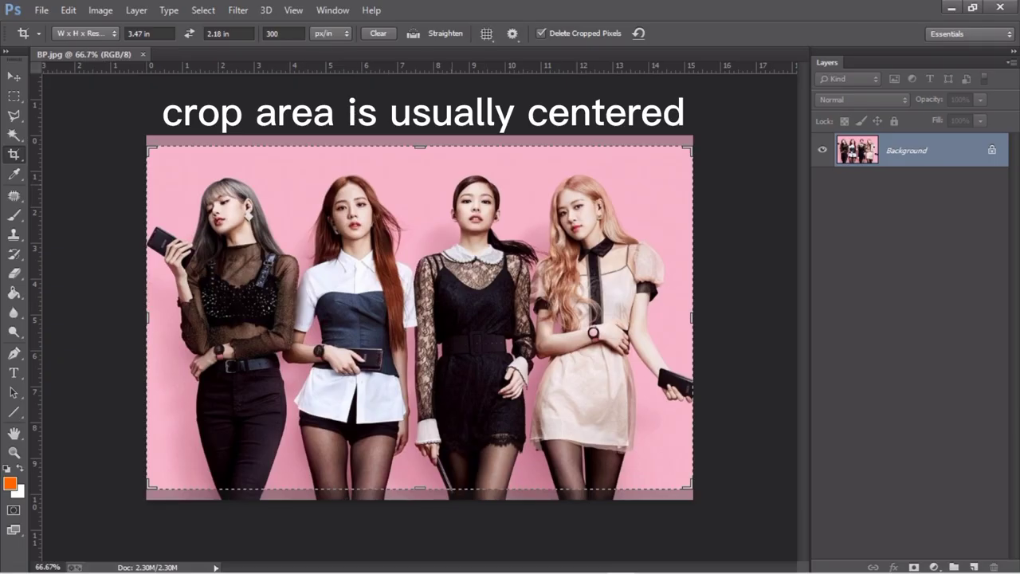
pyautogui.moveTo(424, 220); pyautogui.dragTo(424, 231)
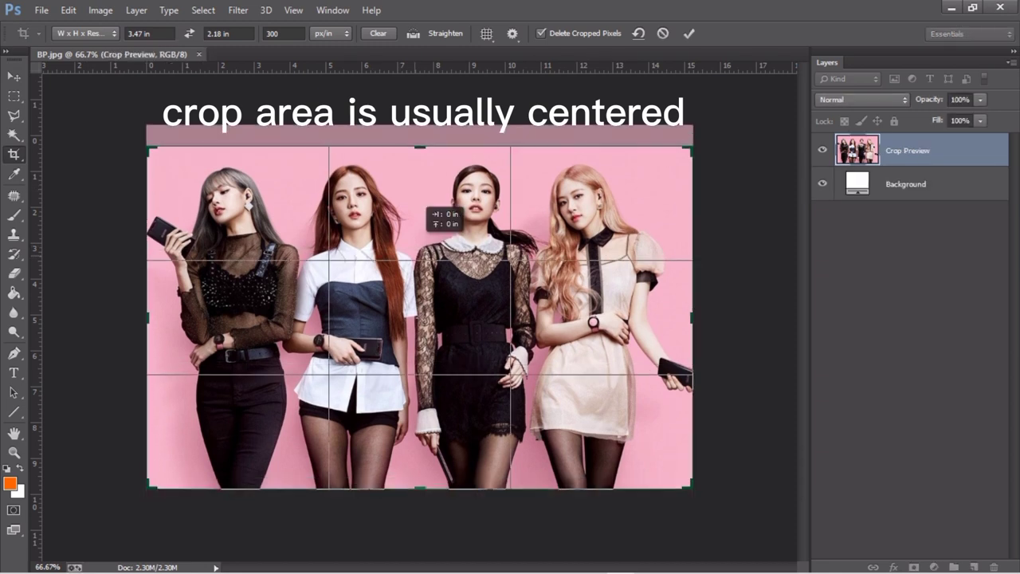
pyautogui.moveTo(424, 231); pyautogui.dragTo(424, 210)
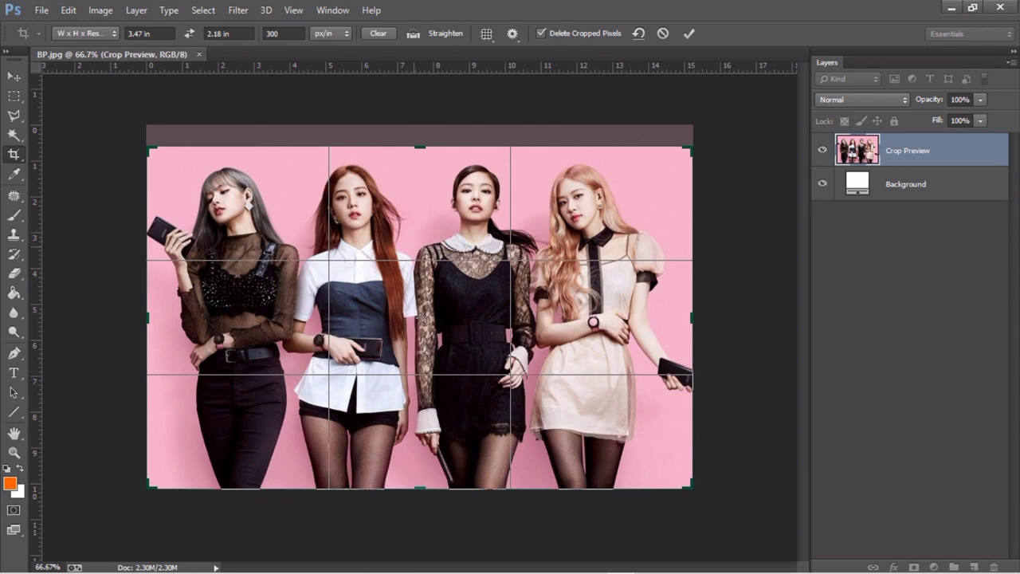
pyautogui.press('Return')
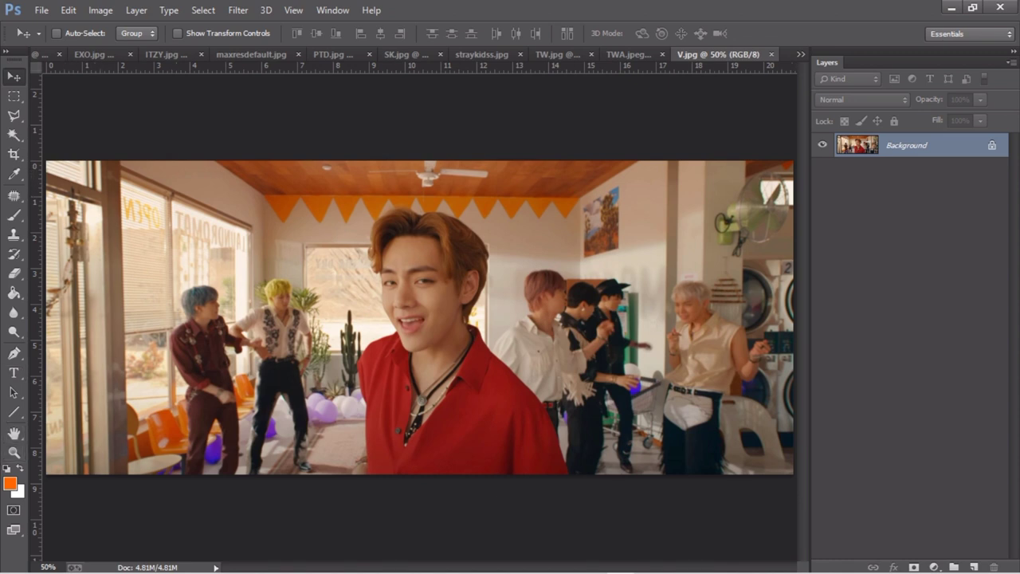
# - Check V.jpg's image size of 2000 × 840 px without changing it, then show the card-size crop frame
pyautogui.click(100, 10)
pyautogui.click(100, 9)
pyautogui.press('h')
pyautogui.hotkey('ctrl', 'alt', 'i')
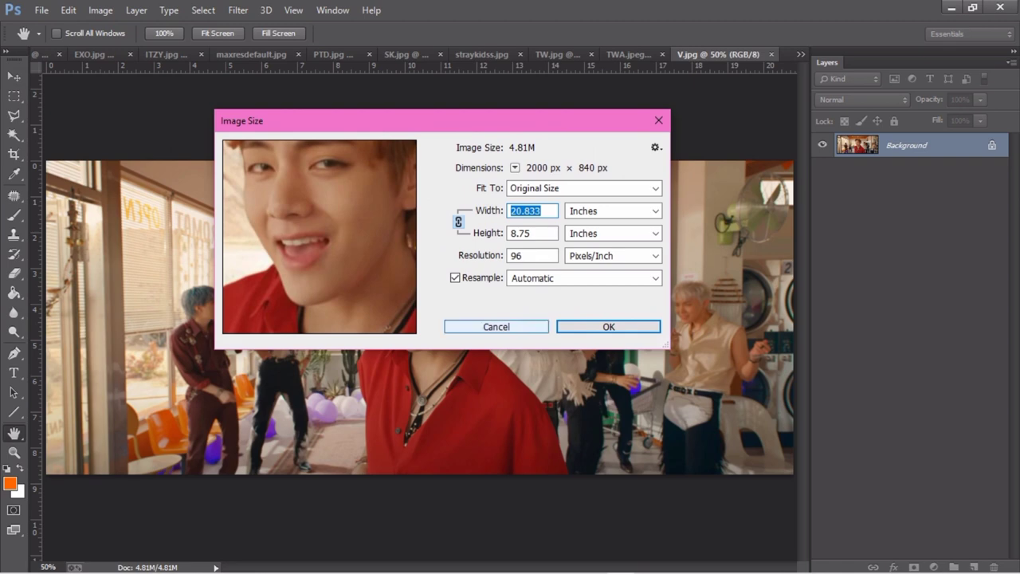
pyautogui.click(495, 326)
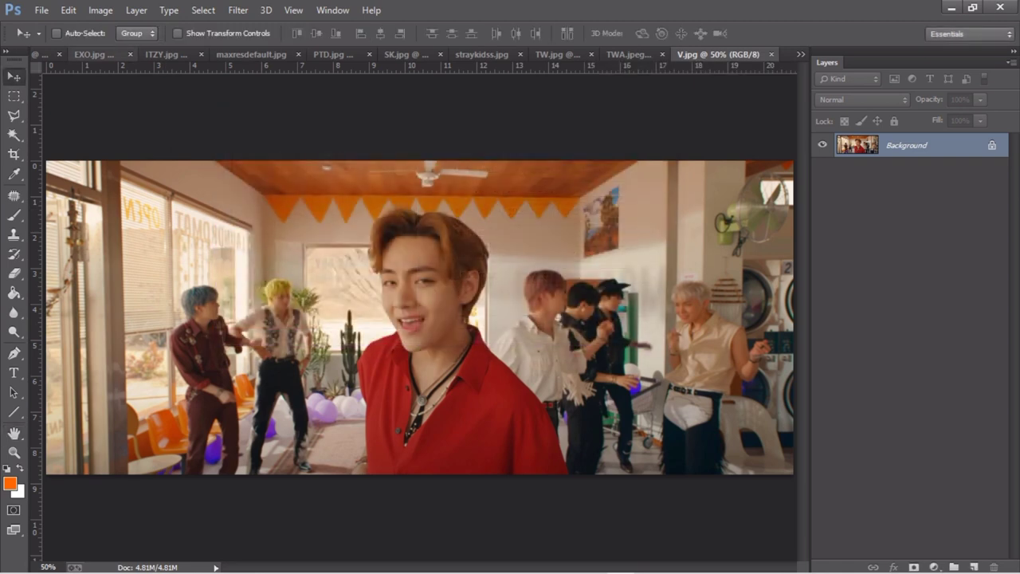
pyautogui.press('c')
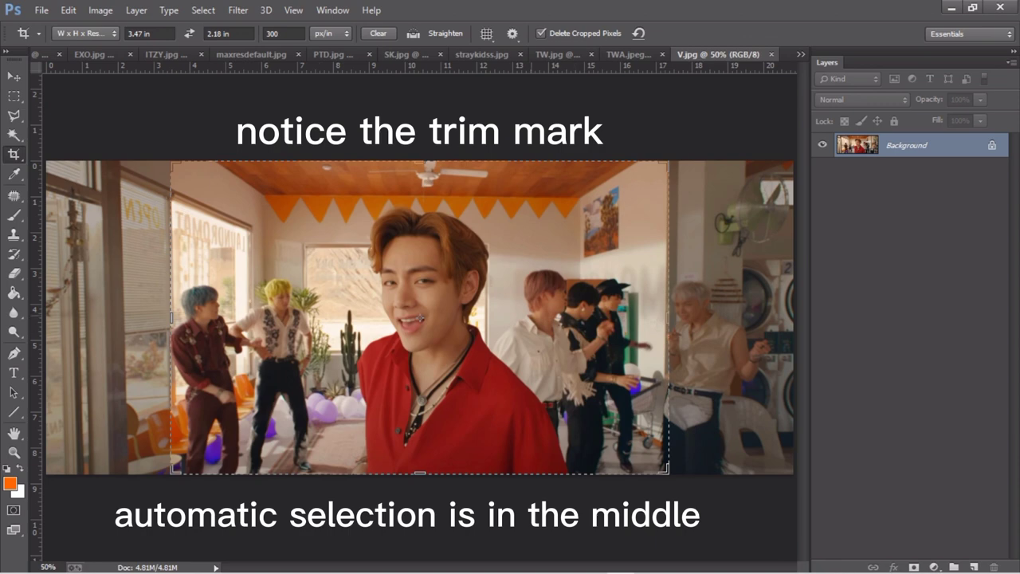
# - Crop V.jpg to the card size, centred on the man in the red shirt
pyautogui.click(420, 473)
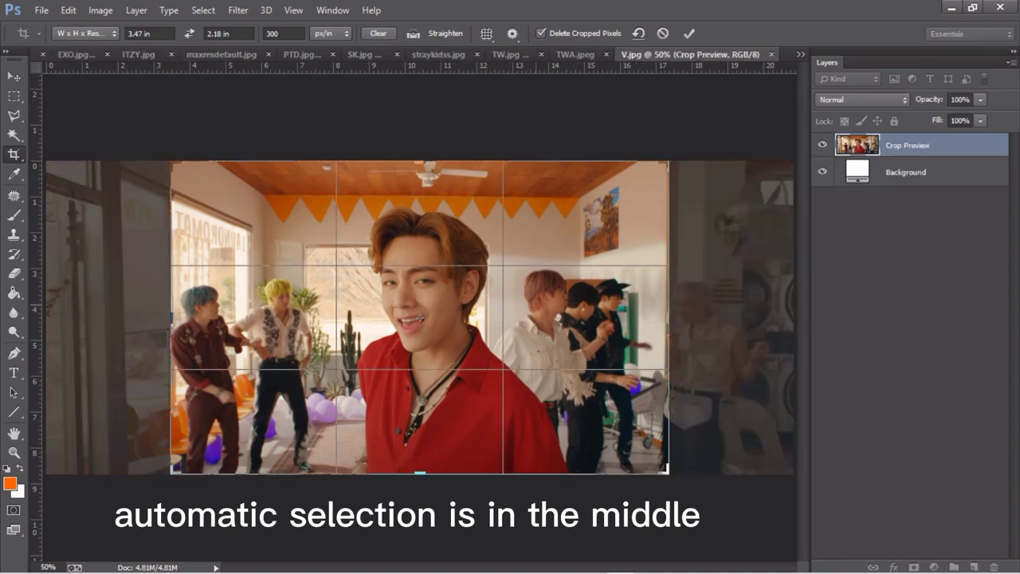
pyautogui.moveTo(548, 271); pyautogui.dragTo(638, 270)
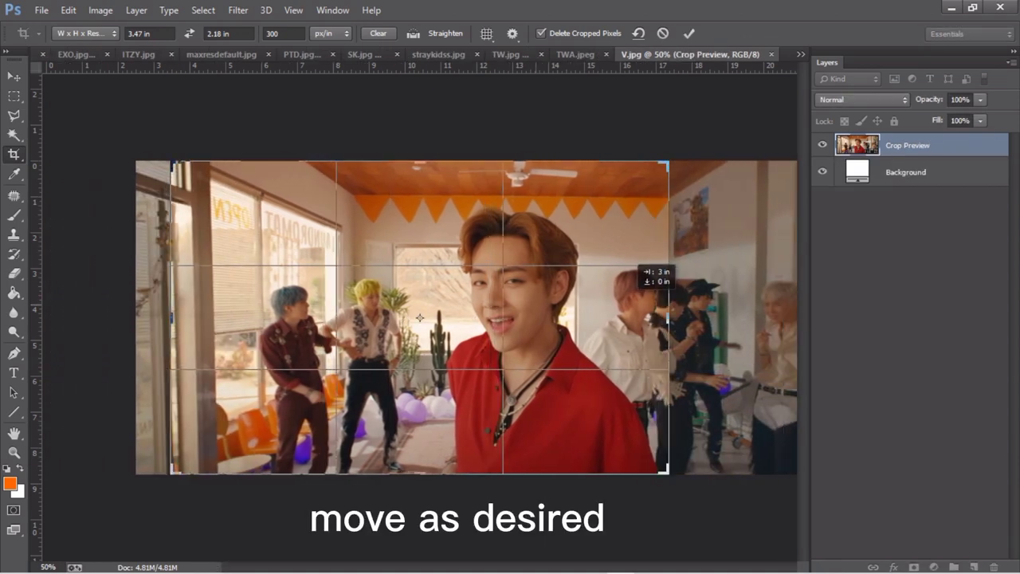
pyautogui.moveTo(637, 270)
pyautogui.mouseDown()
pyautogui.moveTo(420, 273)
pyautogui.moveTo(547, 273)
pyautogui.mouseUp()
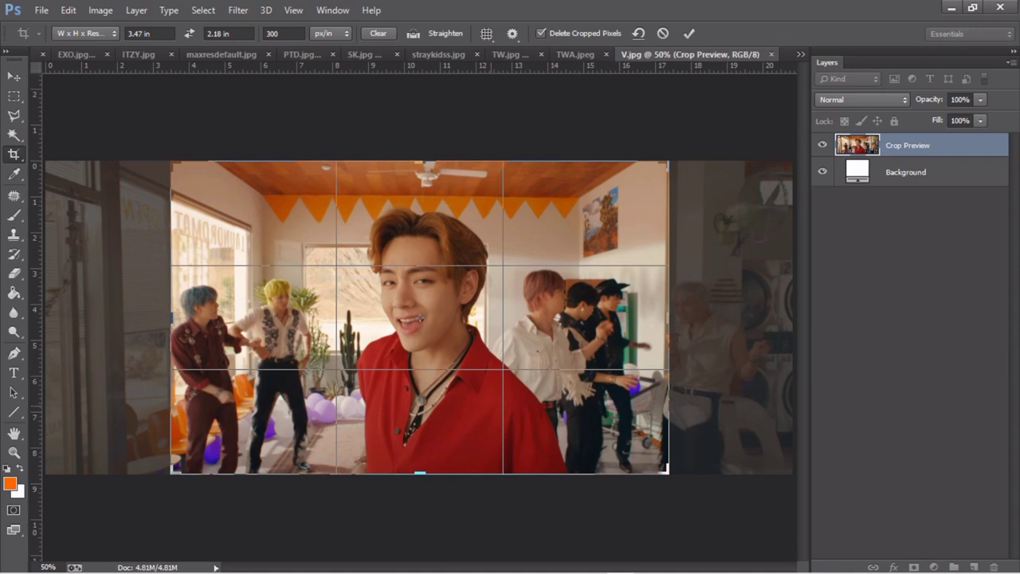
pyautogui.moveTo(478, 355); pyautogui.dragTo(524, 355)
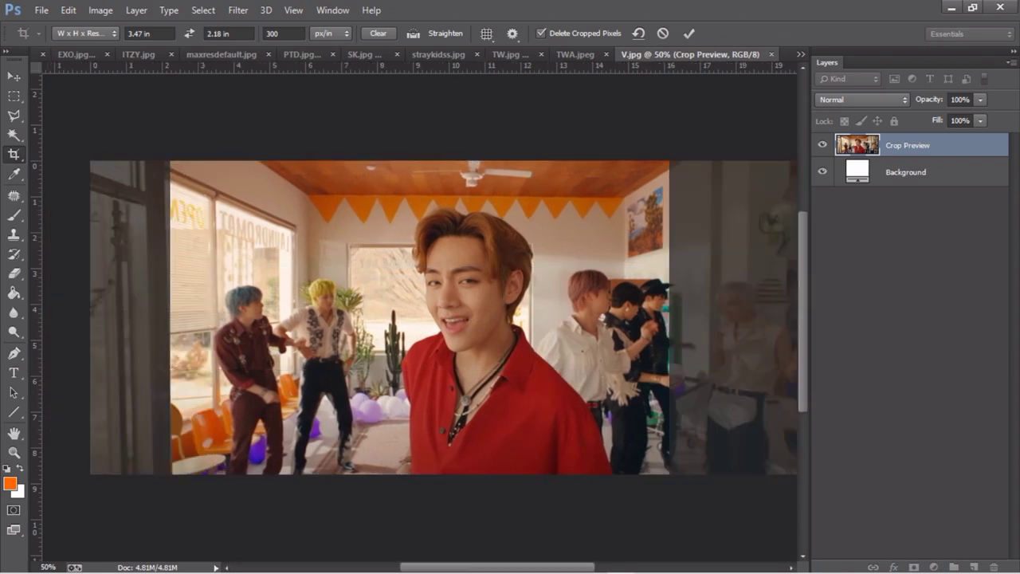
pyautogui.press('Return')
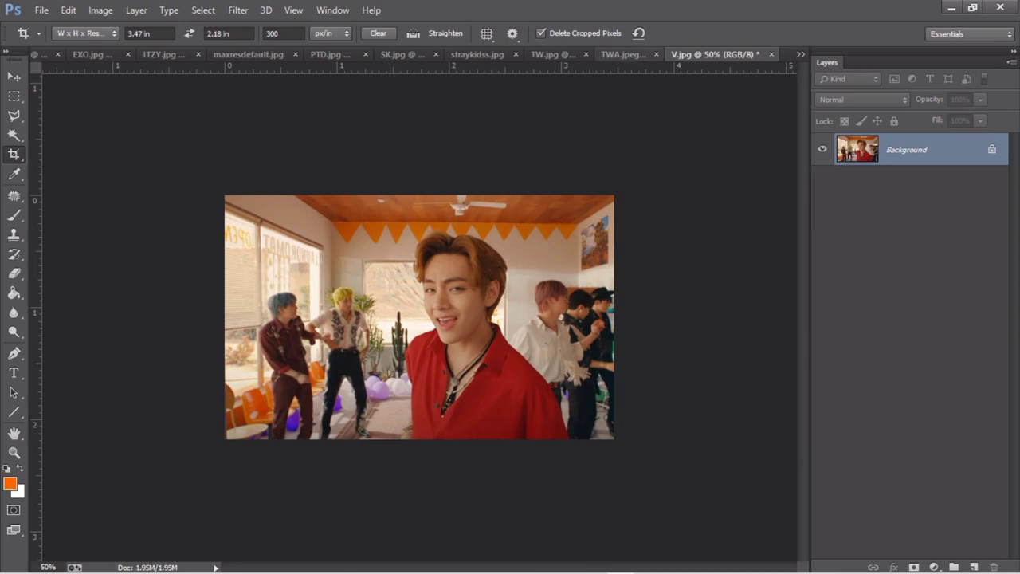
# - Crop TWA.jpeg to the card size, nudging the photo up slightly
pyautogui.click(622, 54)
pyautogui.moveTo(488, 215); pyautogui.dragTo(488, 203)
pyautogui.press('Return')
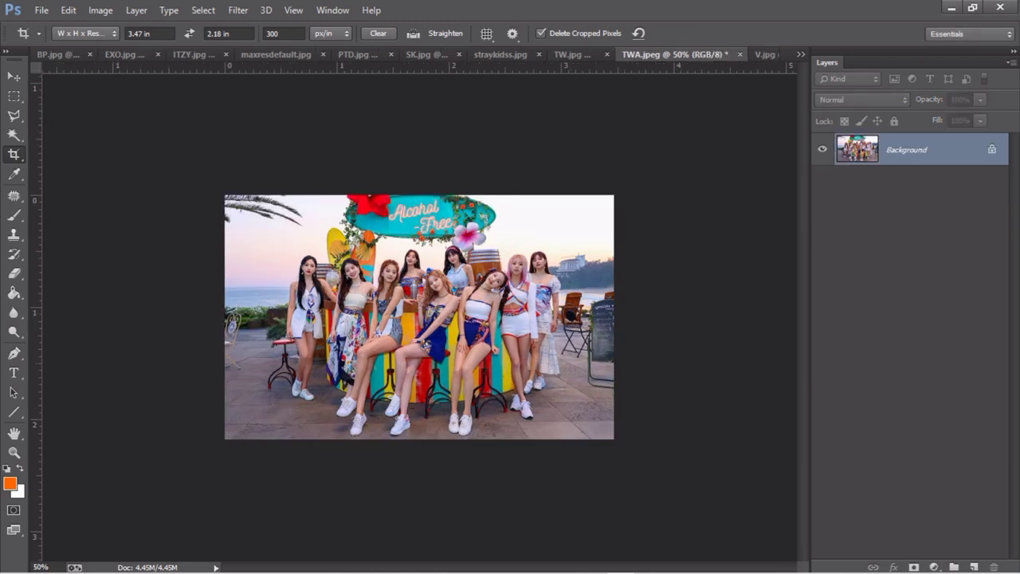
# - Crop TW.jpg, straykidss.jpg and SK.jpg to the card size, adjusting each photo's position
pyautogui.click(572, 54)
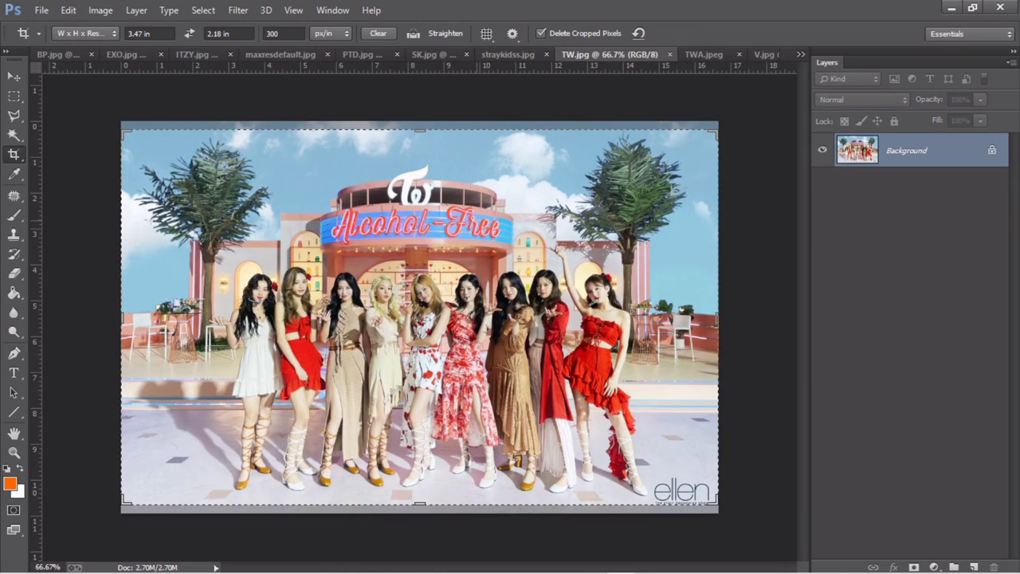
pyautogui.moveTo(420, 319); pyautogui.dragTo(420, 313)
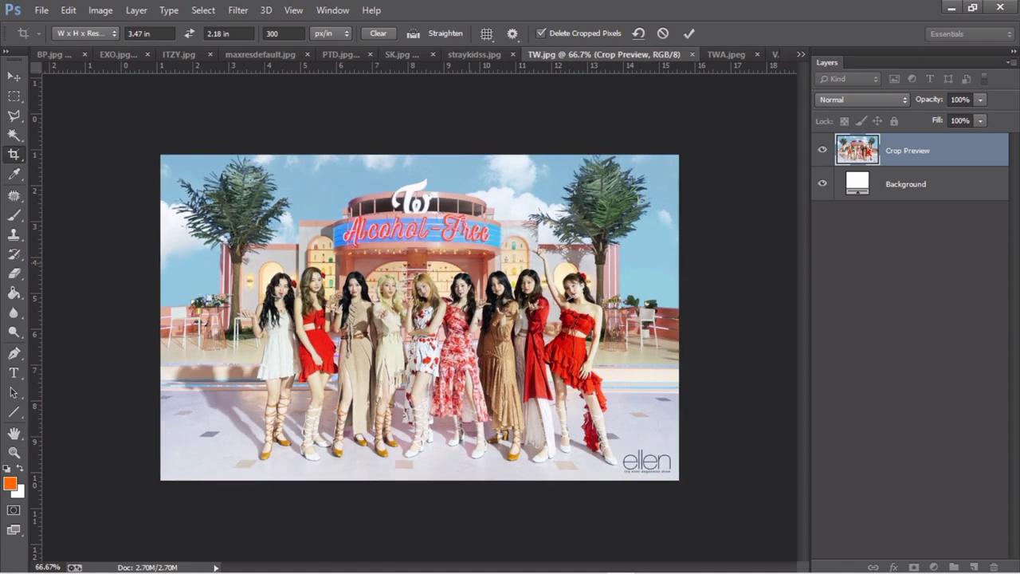
pyautogui.press('Return')
pyautogui.click(485, 55)
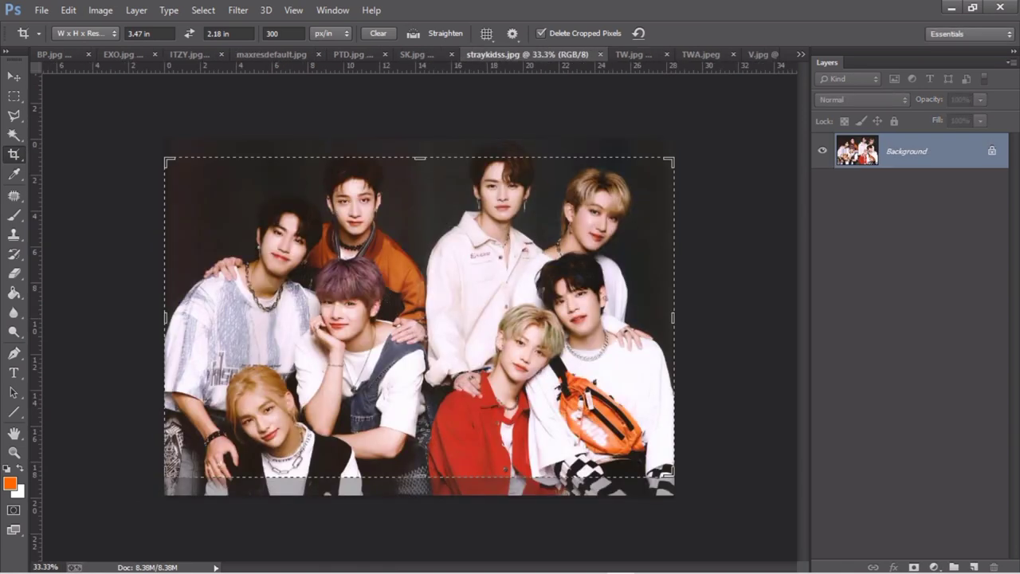
pyautogui.moveTo(502, 218); pyautogui.dragTo(504, 225)
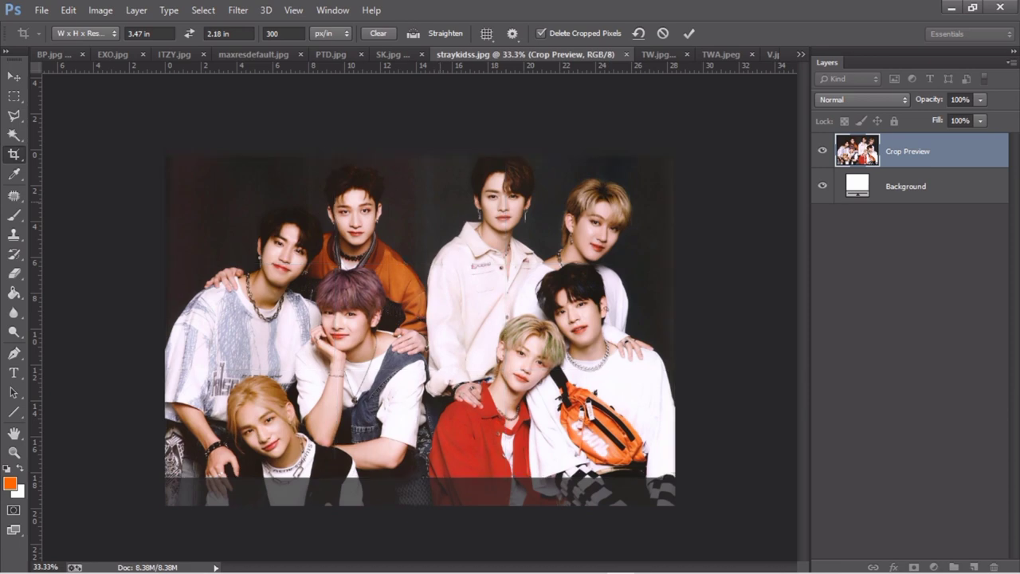
pyautogui.press('Return')
pyautogui.hotkey('ctrl', 'shift', 'Tab')
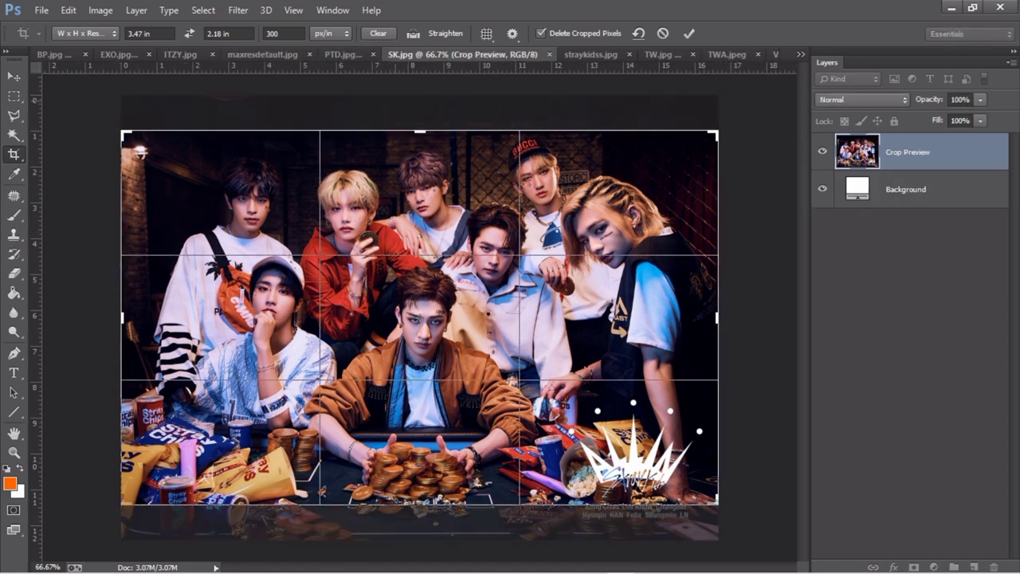
pyautogui.press('Return')
pyautogui.hotkey('ctrl', 'shift', 'Tab')
pyautogui.hotkey('ctrl', 'shift', 'Tab')
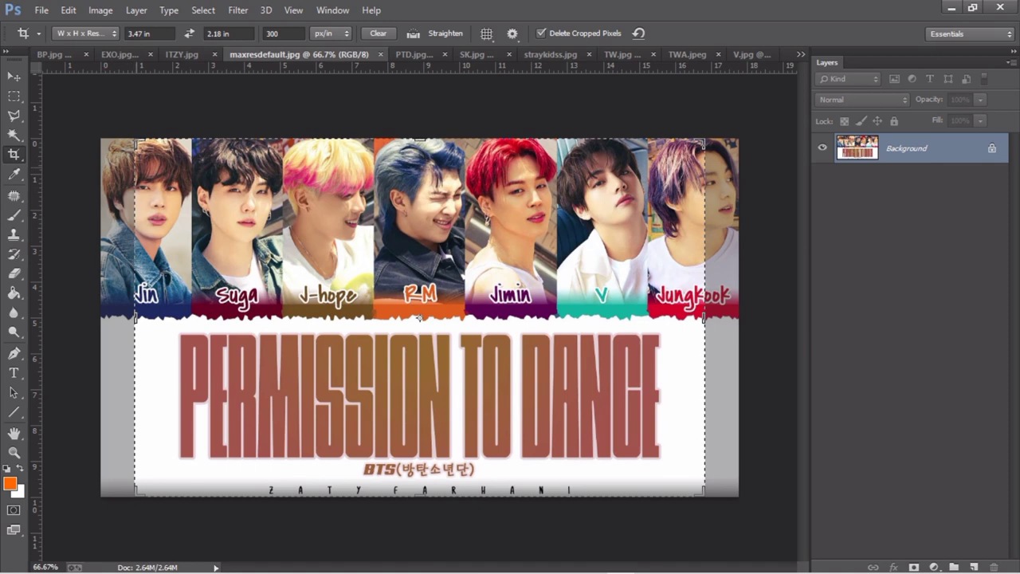
# - Crop the banner to card size with the frame extended past all edges, leaving white margins
pyautogui.moveTo(704, 494); pyautogui.dragTo(721, 506)
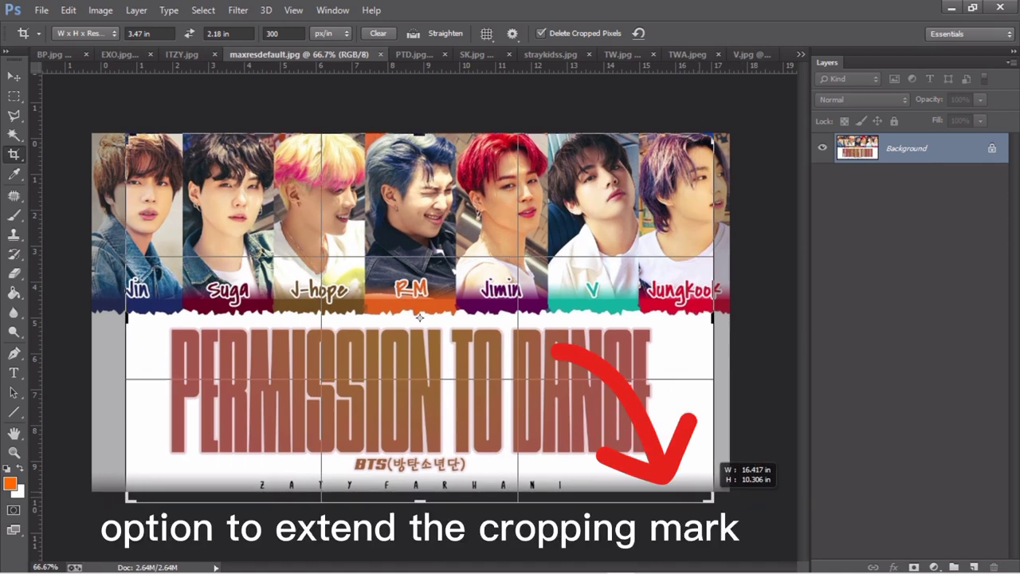
pyautogui.moveTo(118, 127); pyautogui.dragTo(102, 118)
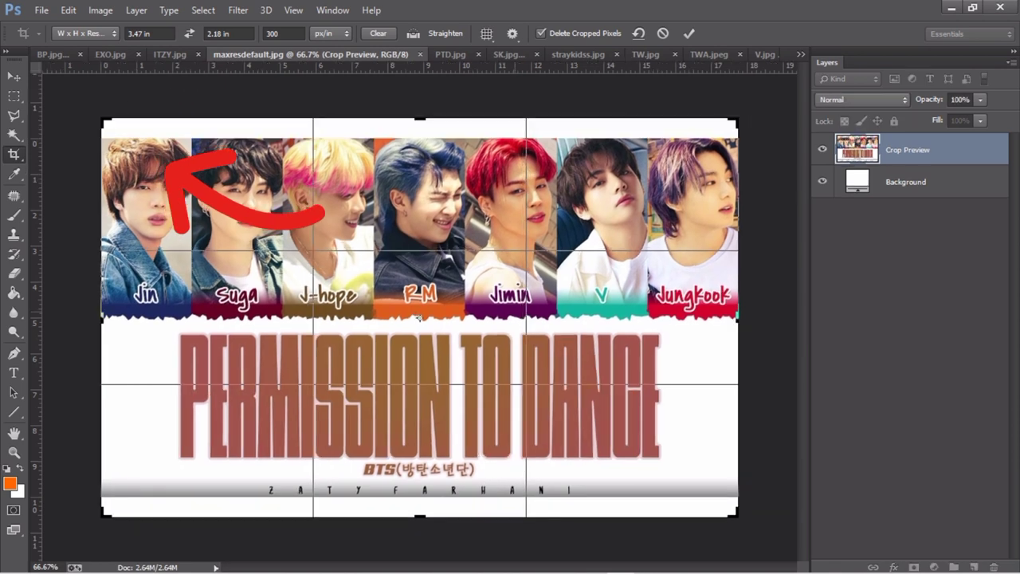
pyautogui.moveTo(737, 119); pyautogui.dragTo(743, 114)
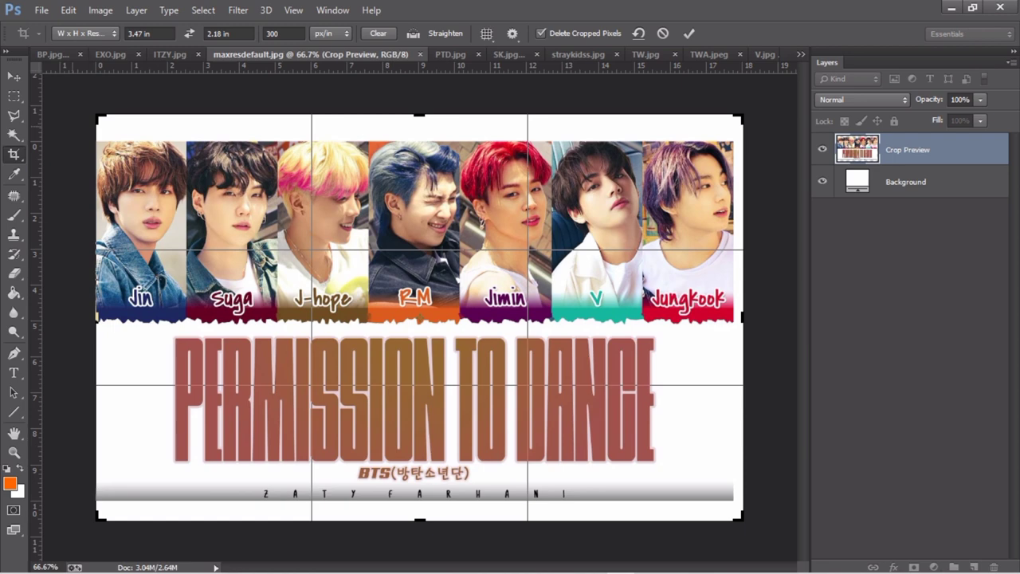
pyautogui.moveTo(97, 115); pyautogui.dragTo(91, 111)
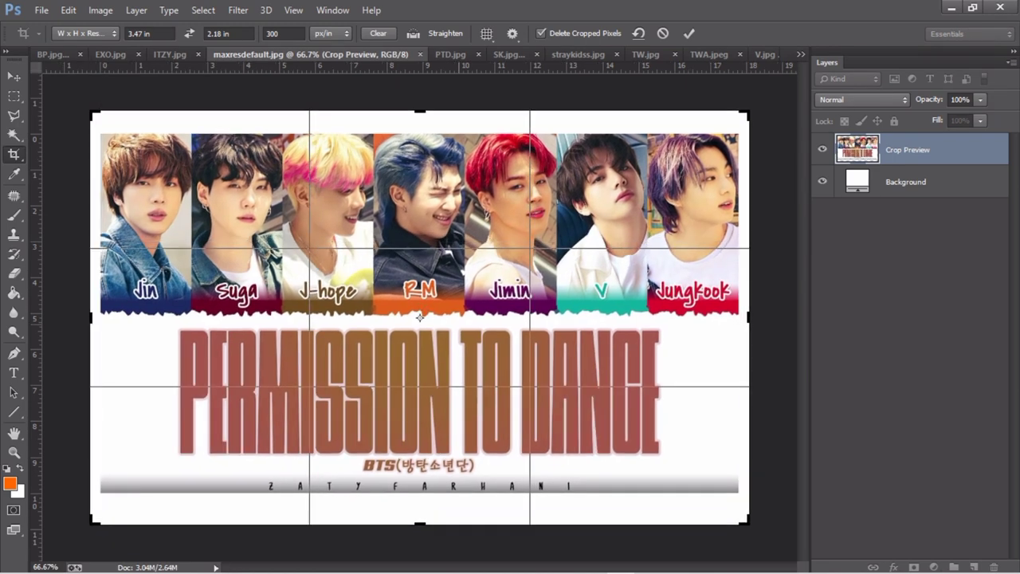
pyautogui.press('Return')
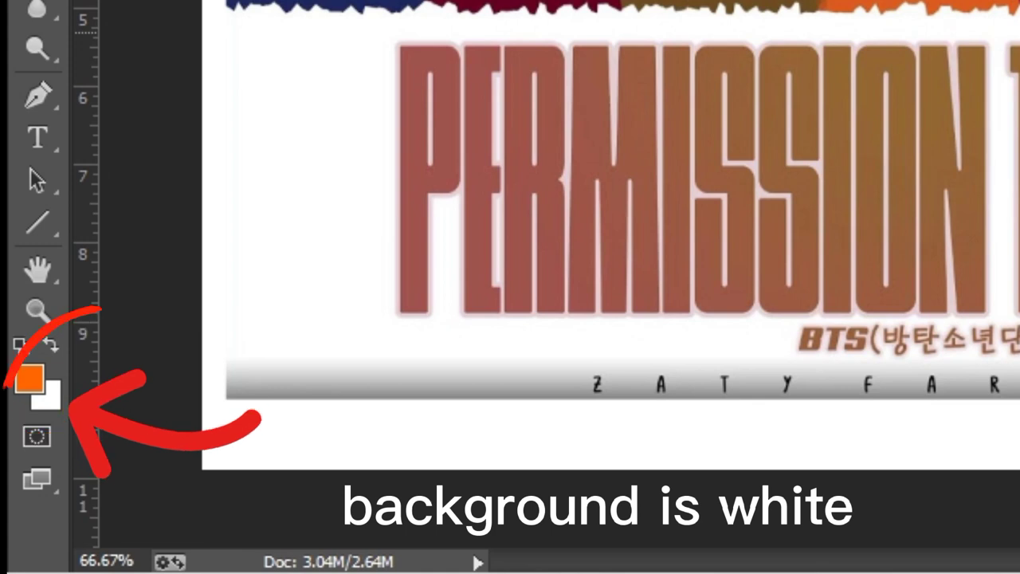
pyautogui.press('x')
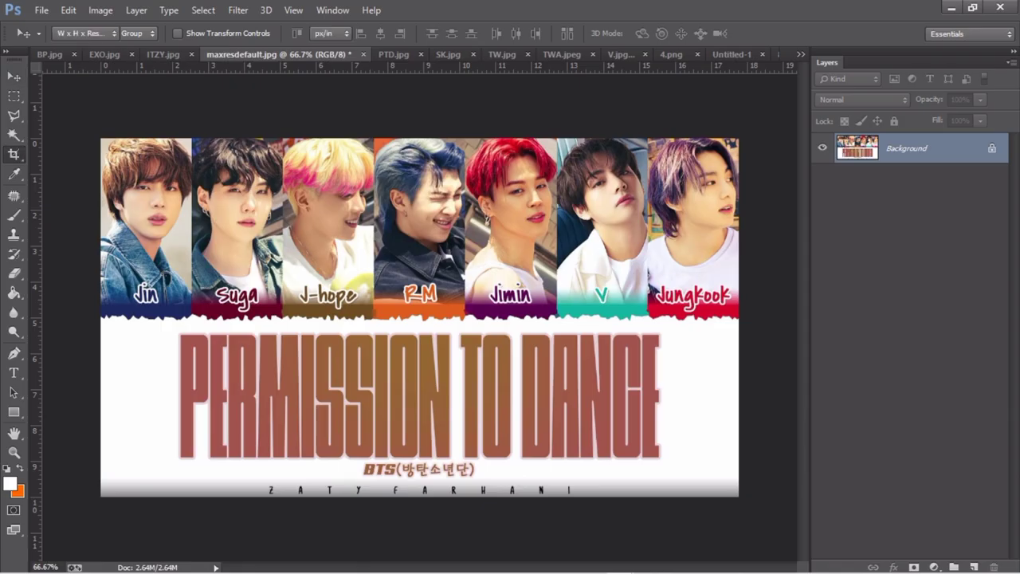
# - Extend the banner crop past every edge so an orange border surrounds it
pyautogui.press('c')
pyautogui.moveTo(136, 141); pyautogui.dragTo(120, 126)
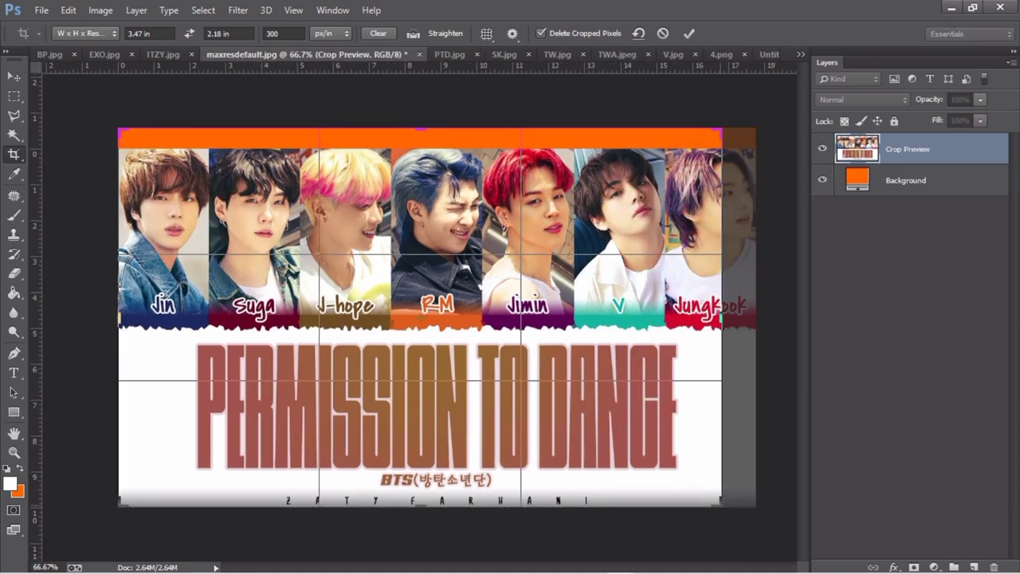
pyautogui.moveTo(721, 506); pyautogui.dragTo(744, 518)
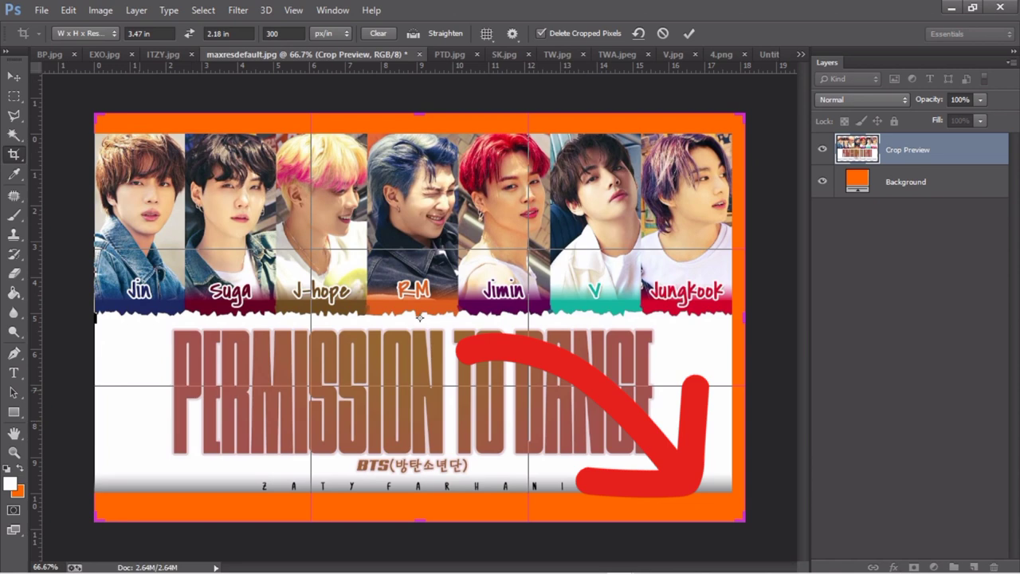
pyautogui.moveTo(94, 113); pyautogui.dragTo(86, 108)
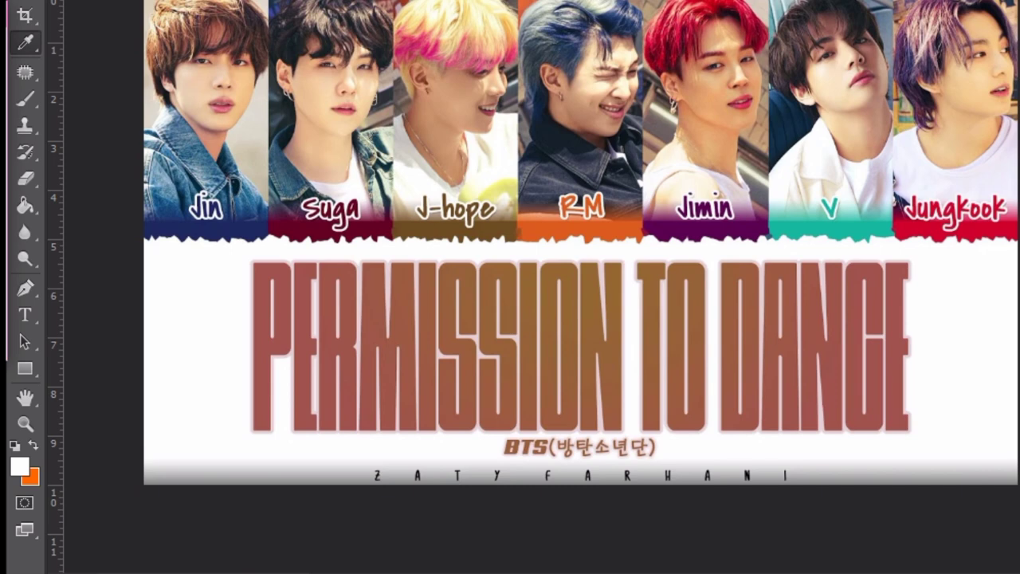
pyautogui.click(29, 476)
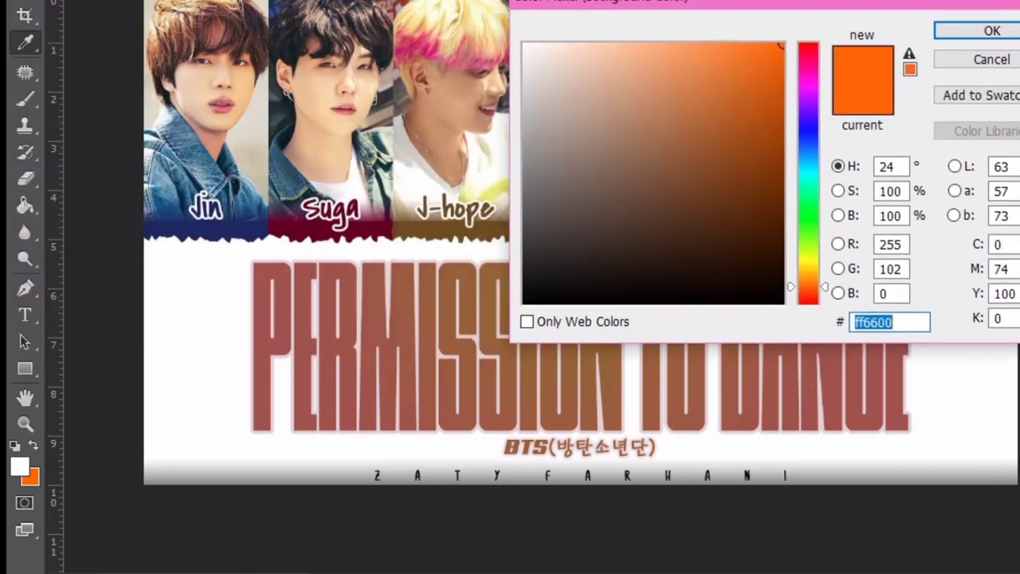
# - Set the background colour to black and crop the banner with a black margin on all sides
pyautogui.moveTo(547, 277); pyautogui.dragTo(526, 298)
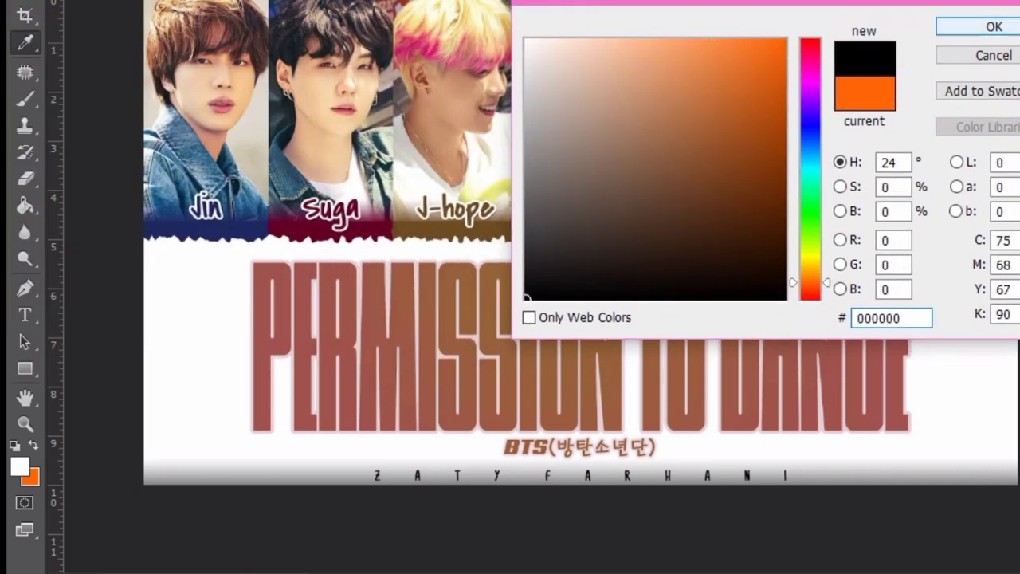
pyautogui.click(994, 26)
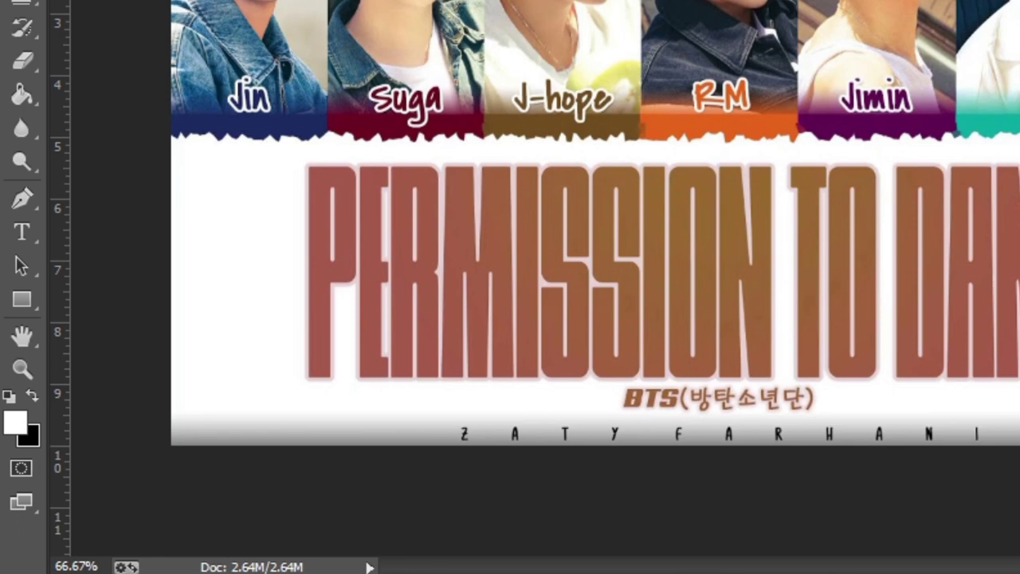
pyautogui.press('c')
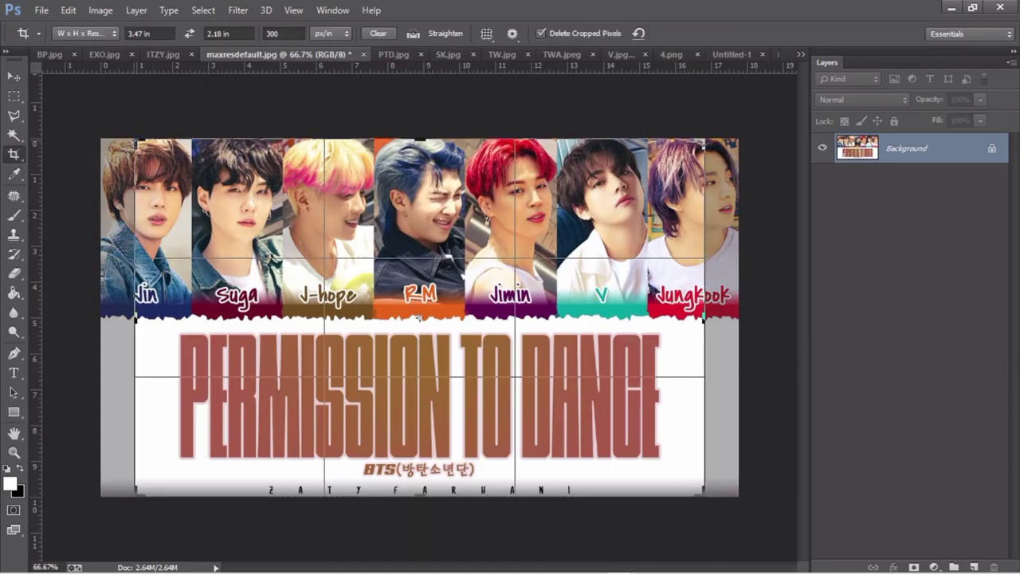
pyautogui.moveTo(136, 140); pyautogui.dragTo(120, 129)
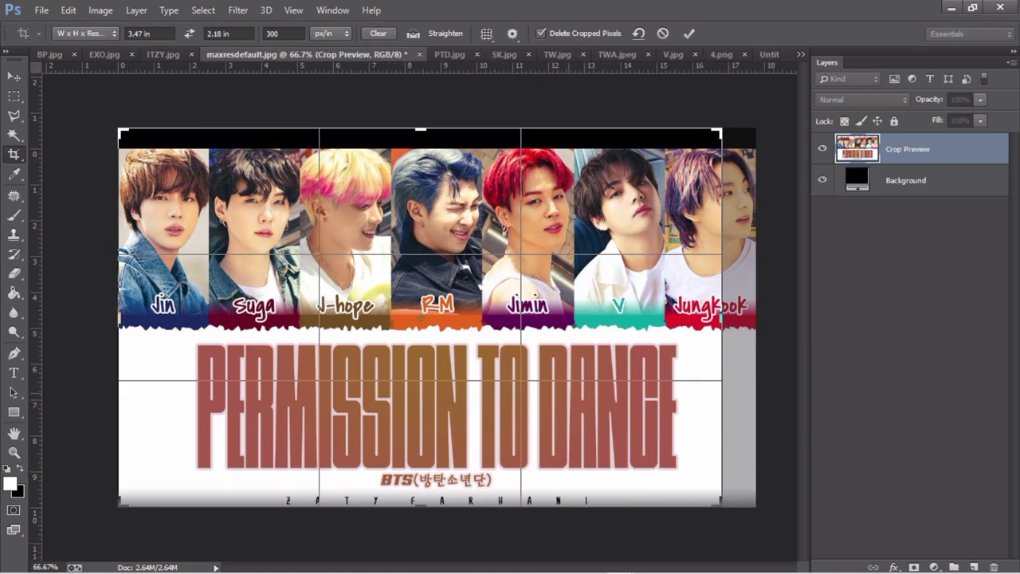
pyautogui.moveTo(721, 503); pyautogui.dragTo(743, 519)
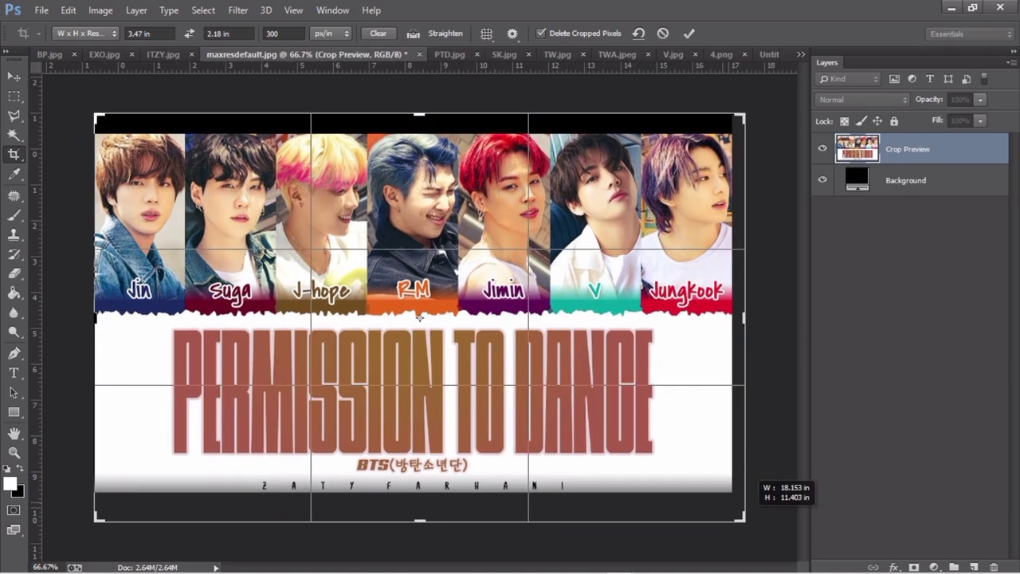
pyautogui.moveTo(96, 518); pyautogui.dragTo(90, 523)
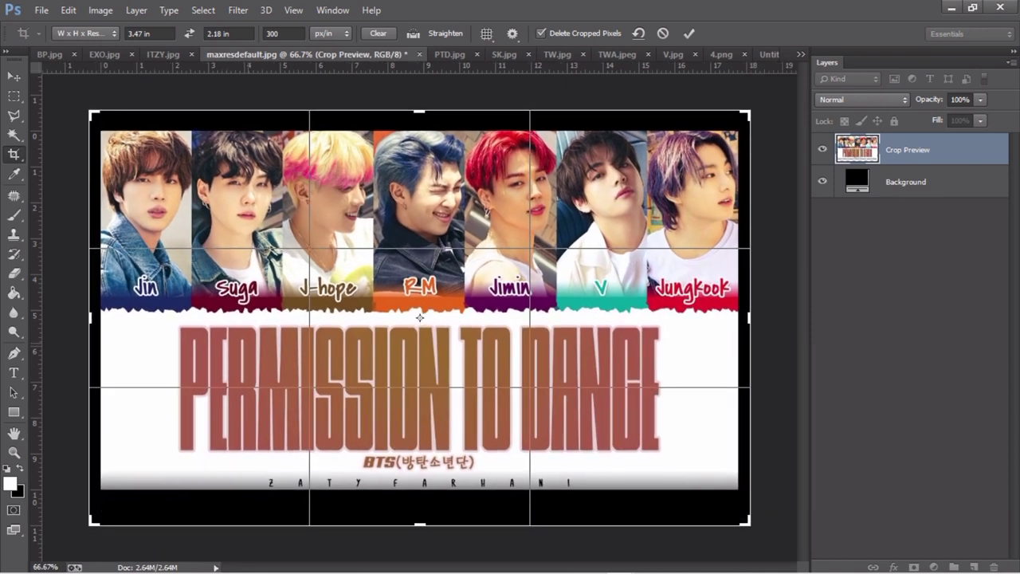
pyautogui.press('Return')
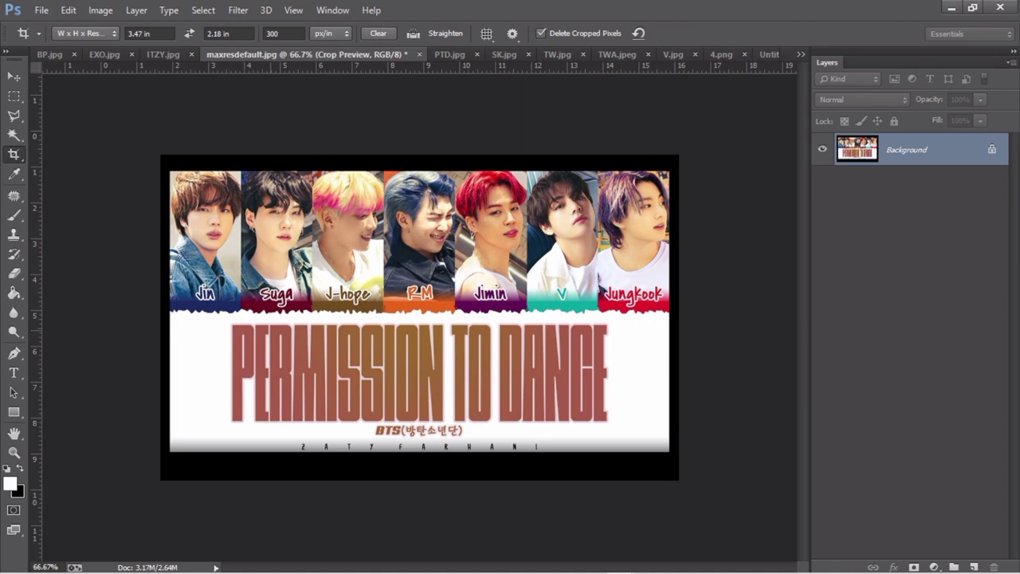
pyautogui.press('v')
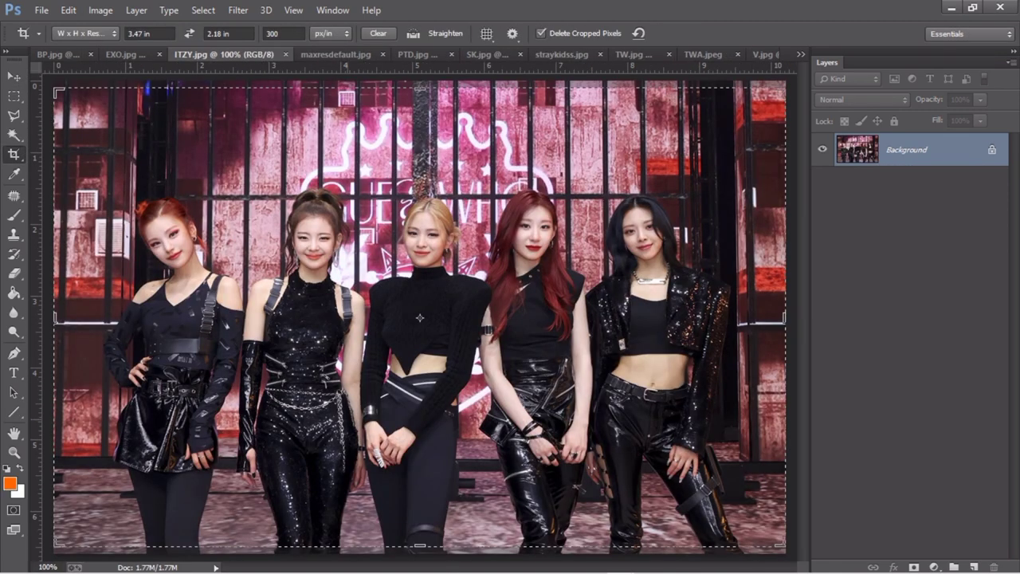
# - Crop ITZY.jpg to the card size, then check EXO.jpg's current size (72 px/in, 21.486 wide)
pyautogui.click(420, 317)
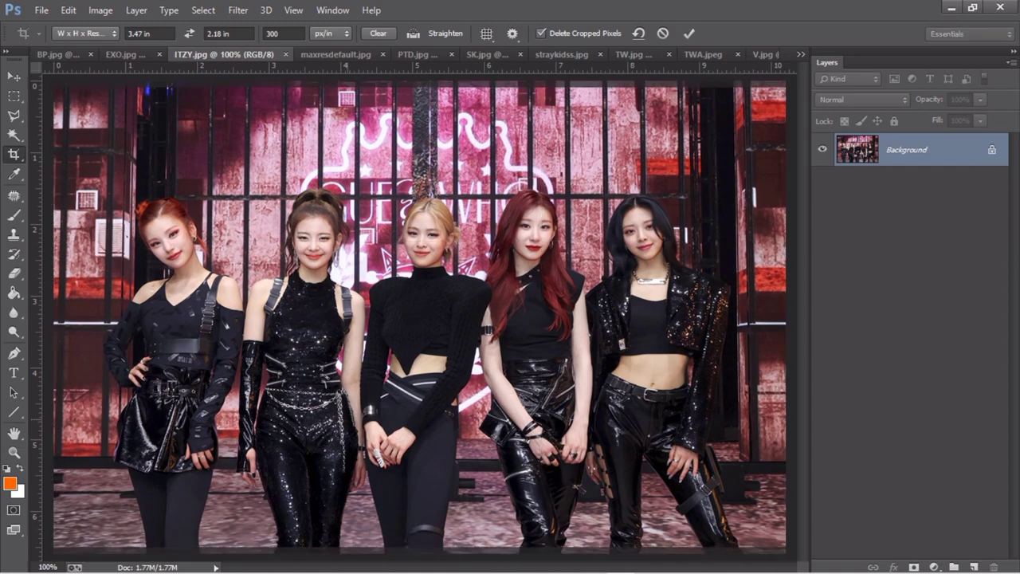
pyautogui.press('Return')
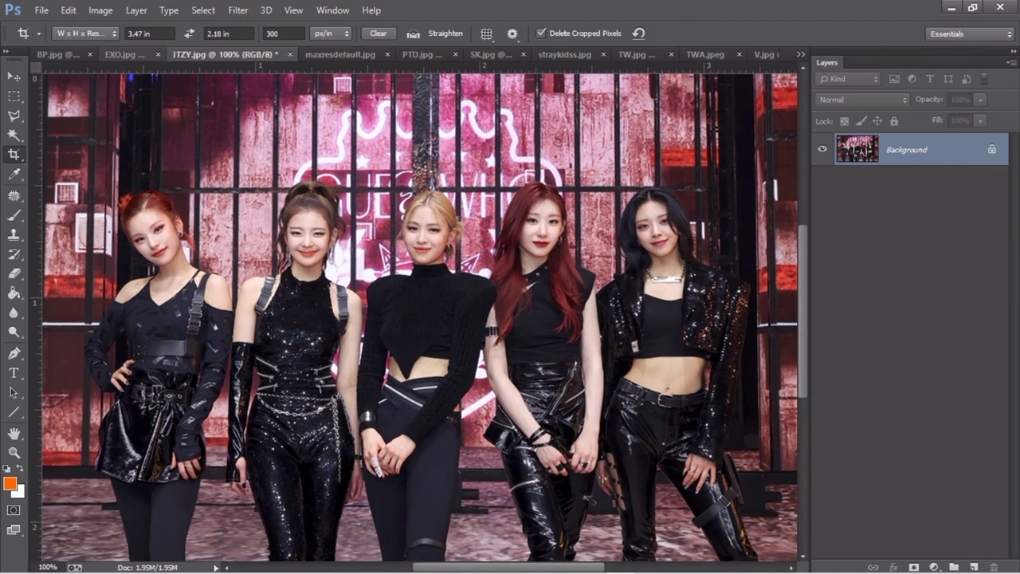
pyautogui.click(124, 54)
pyautogui.click(100, 10)
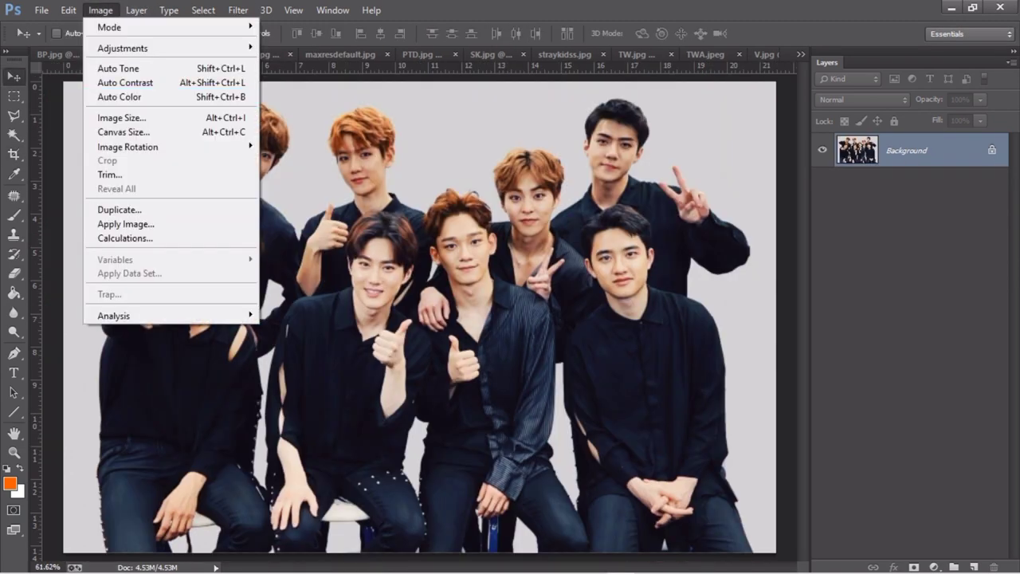
pyautogui.click(120, 117)
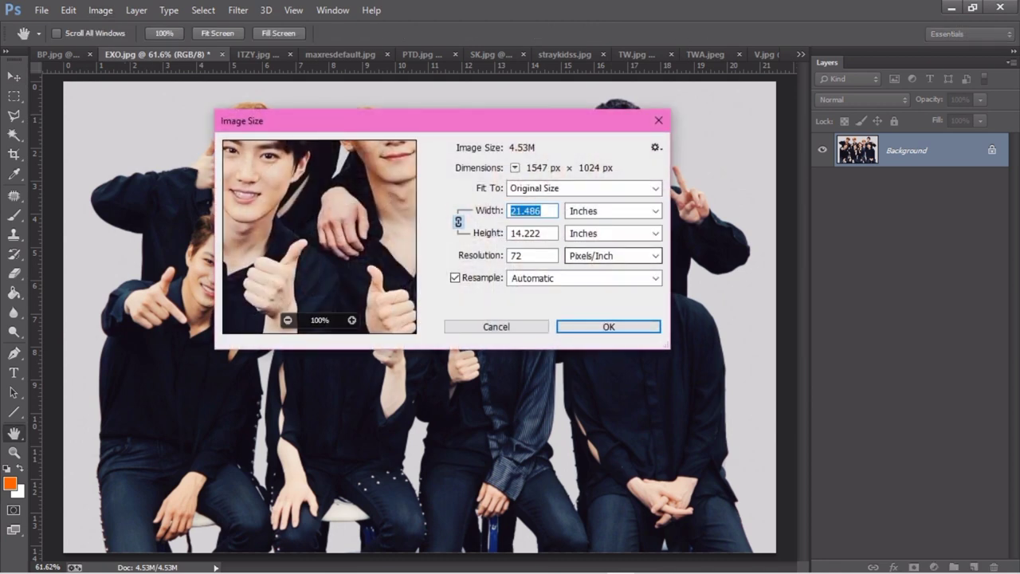
pyautogui.click(522, 255)
pyautogui.click(535, 211)
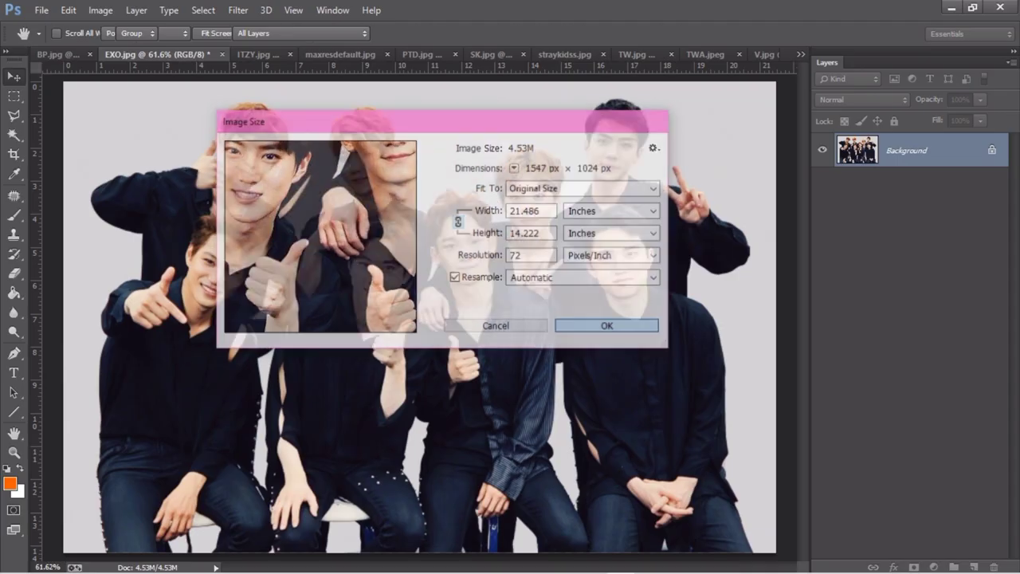
pyautogui.press('Escape')
# - Crop EXO.jpg to the card size and verify 2.18 in height at 300 px/in
pyautogui.click(14, 153)
pyautogui.click(14, 76)
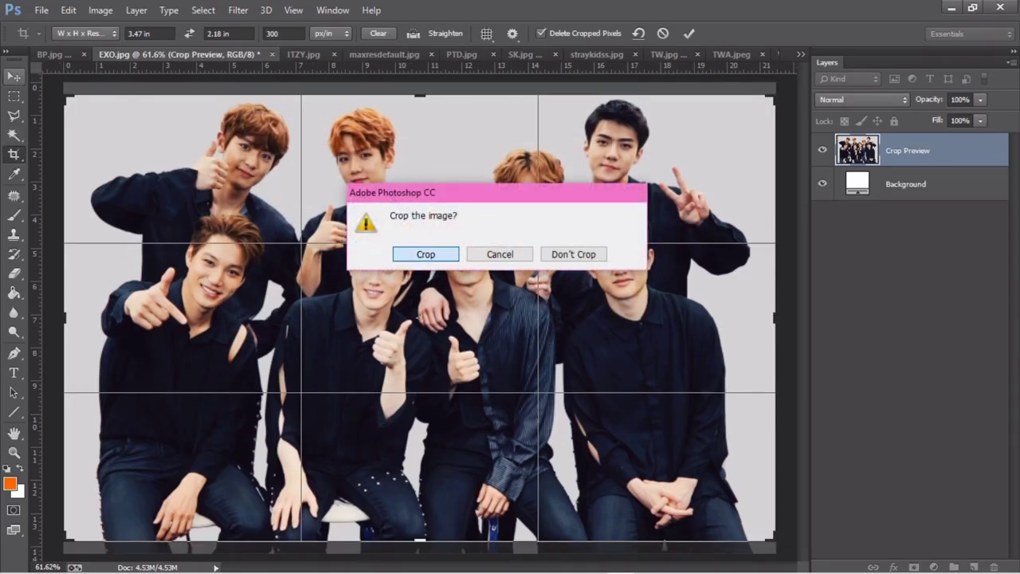
pyautogui.press('Return')
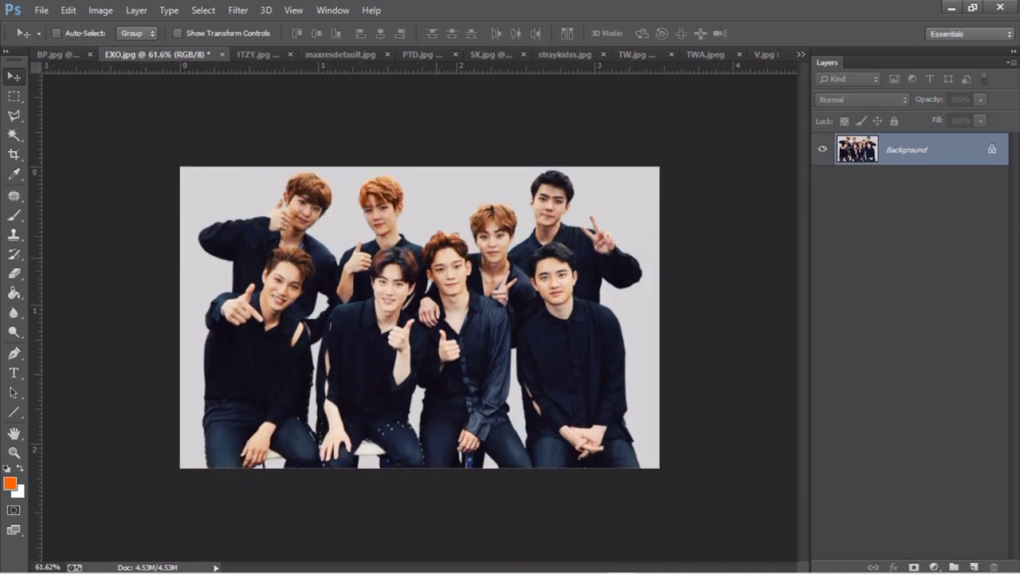
pyautogui.click(100, 9)
pyautogui.click(121, 117)
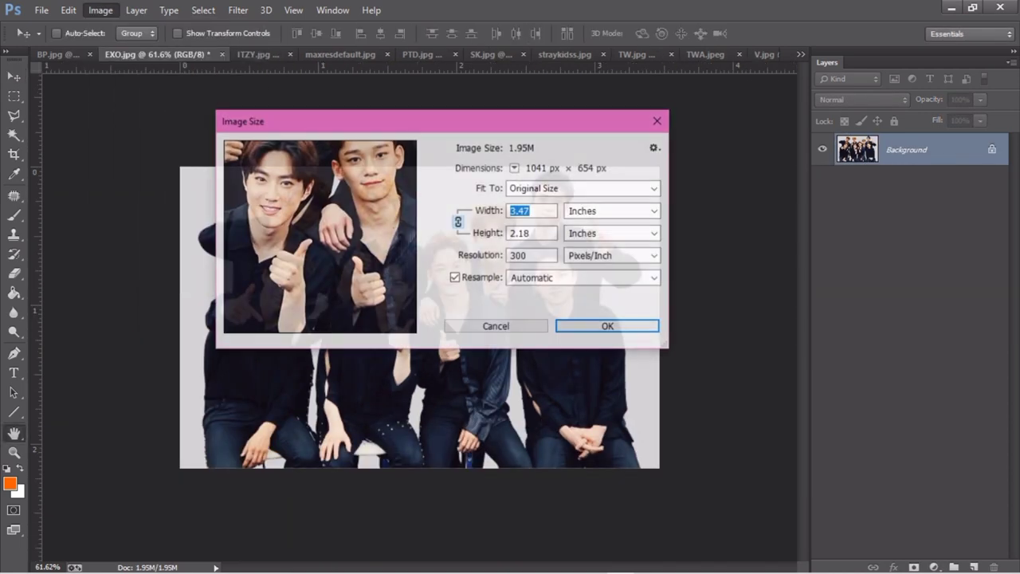
pyautogui.click(533, 233)
pyautogui.doubleClick(520, 233)
pyautogui.click(526, 255)
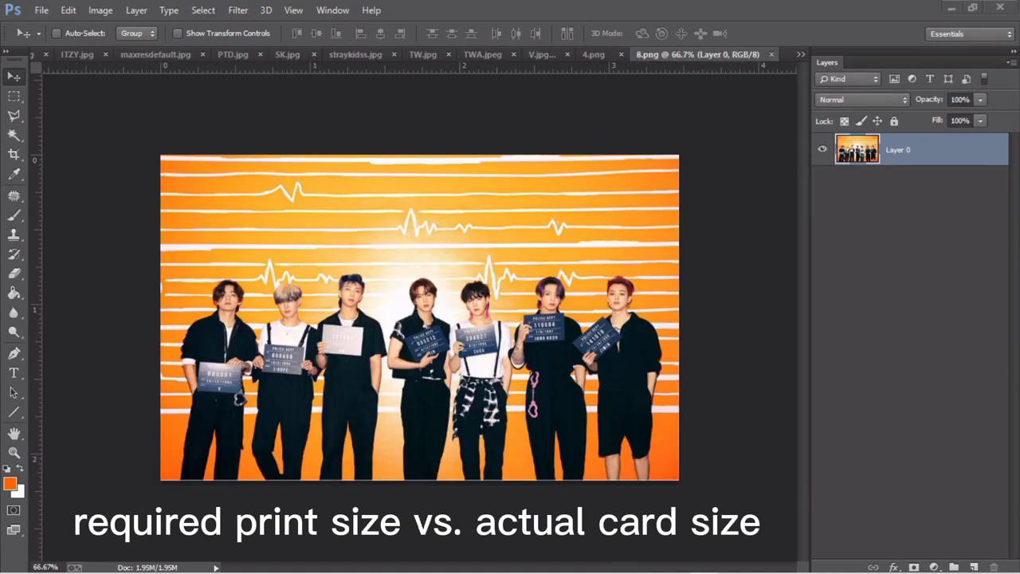
# - Create a white 3.37 × 2.125 in, 300 px/in document and unlock its background as Layer 0
pyautogui.click(42, 10)
pyautogui.click(42, 9)
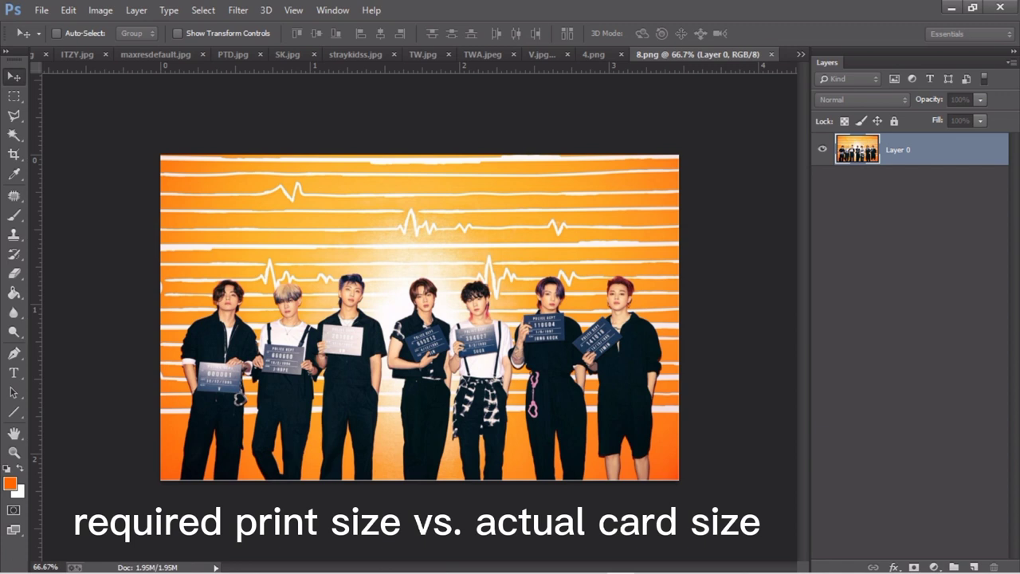
pyautogui.click(359, 208)
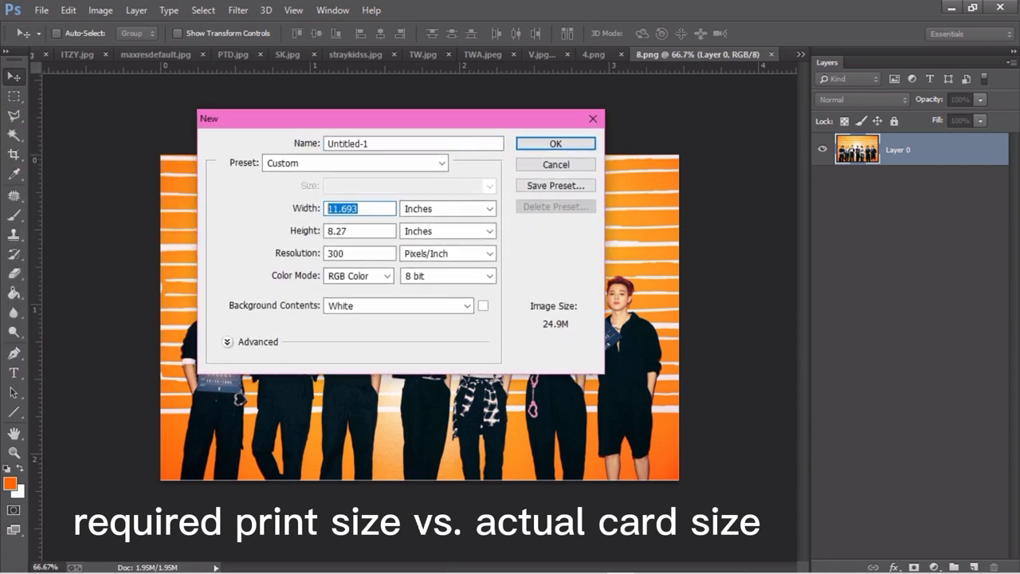
pyautogui.write('3.37')
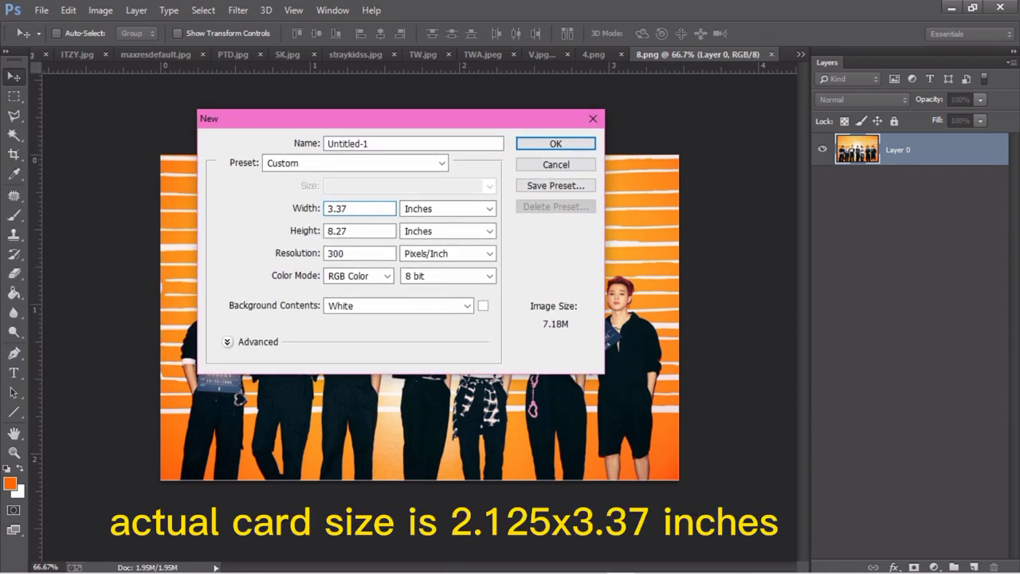
pyautogui.click(359, 231)
pyautogui.write('2.125')
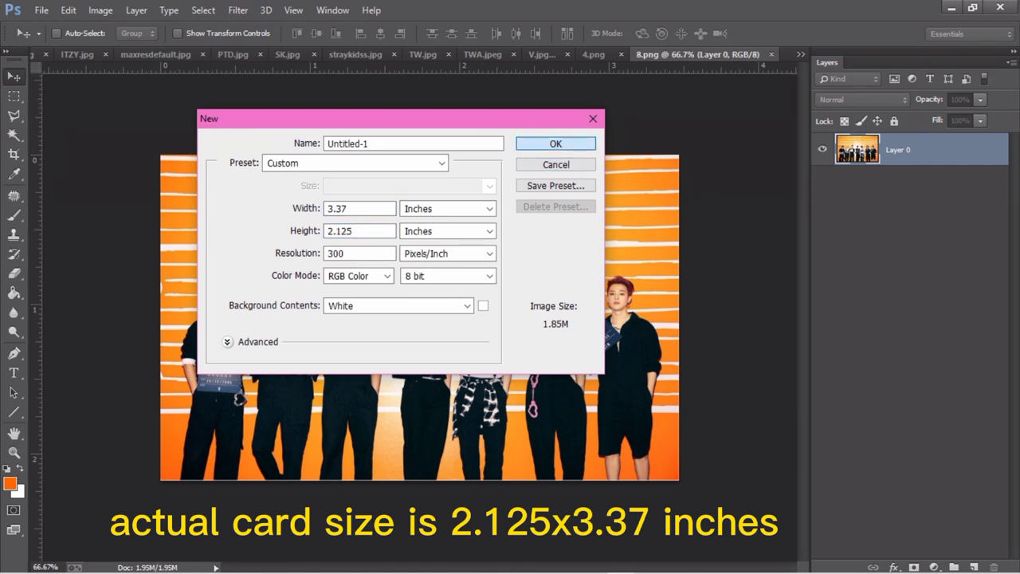
pyautogui.press('Return')
pyautogui.doubleClick(906, 149)
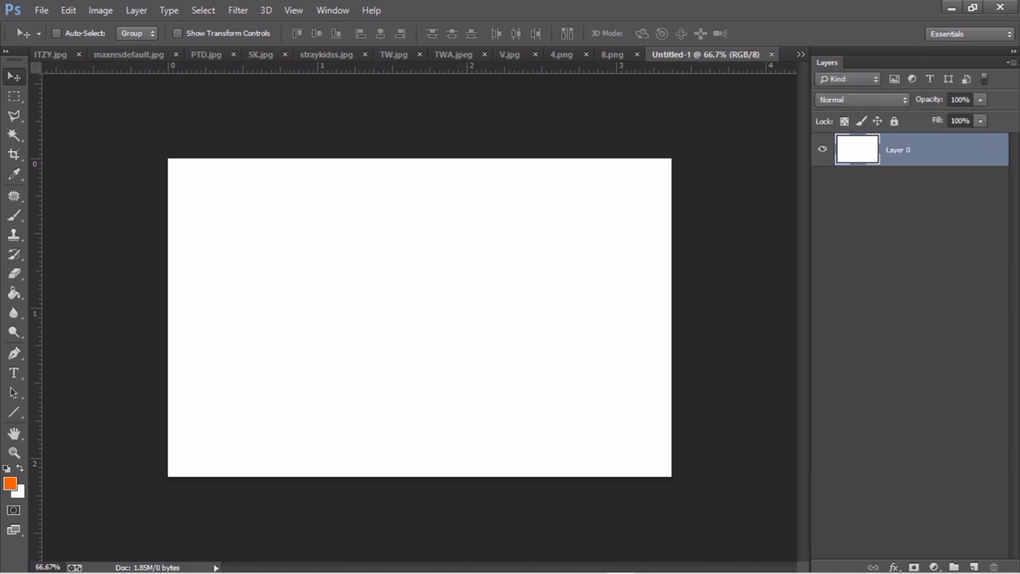
# - Set Untitled-1's canvas size to 3.47 × 2.18 inches, leaving a transparent border
pyautogui.click(101, 10)
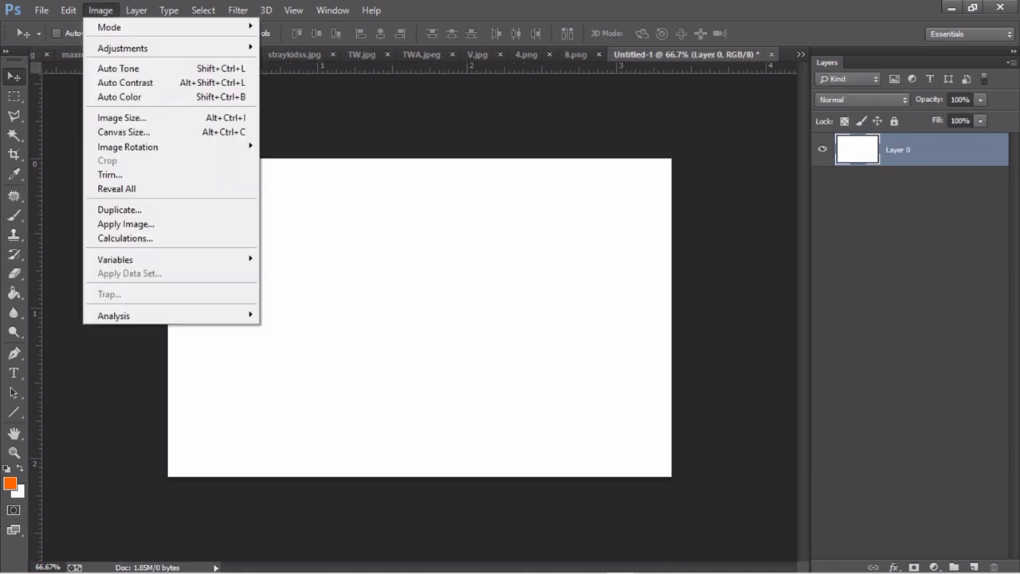
pyautogui.click(98, 130)
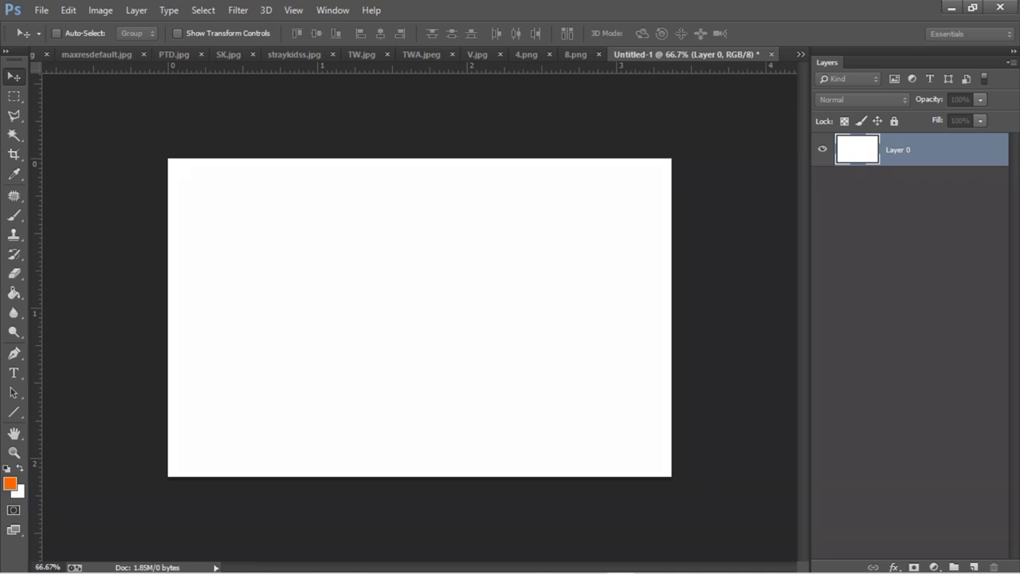
pyautogui.hotkey('ctrl', 'alt', 'c')
pyautogui.doubleClick(315, 229)
pyautogui.write('3.47')
pyautogui.doubleClick(307, 252)
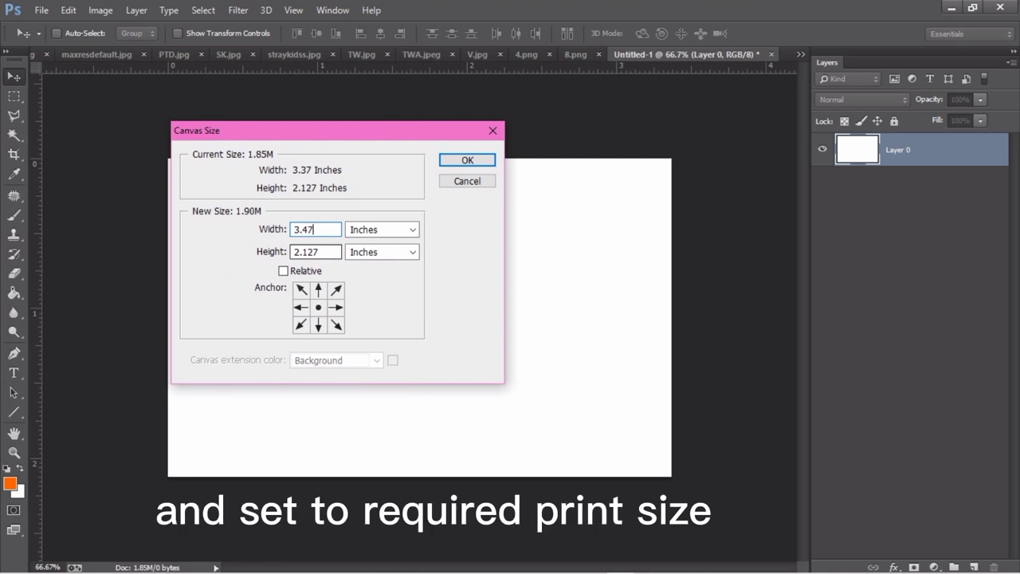
pyautogui.write('2.18')
pyautogui.press('Return')
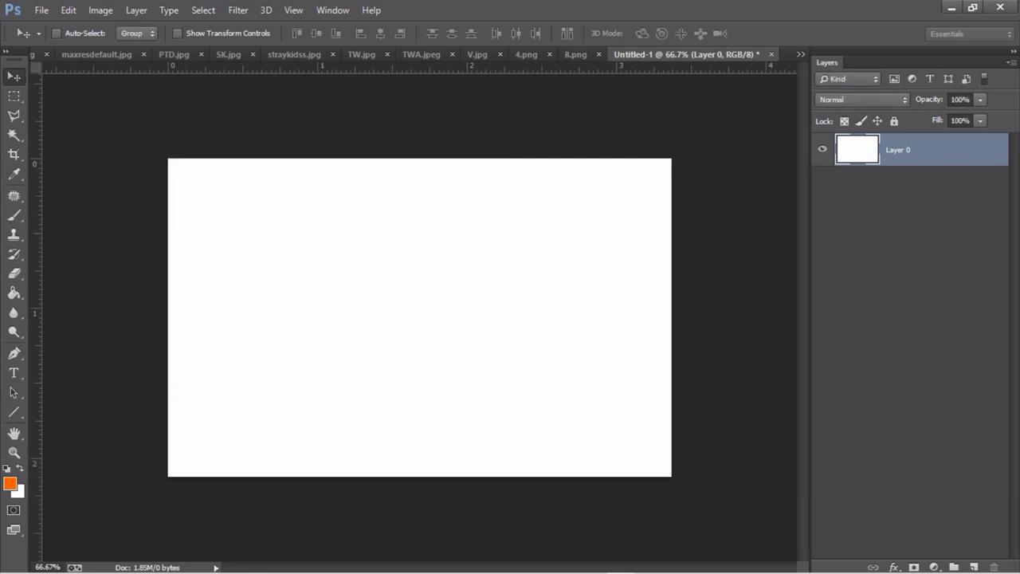
# - Fill the white card area orange and place guides along its top, bottom, left and right edges
pyautogui.press('g')
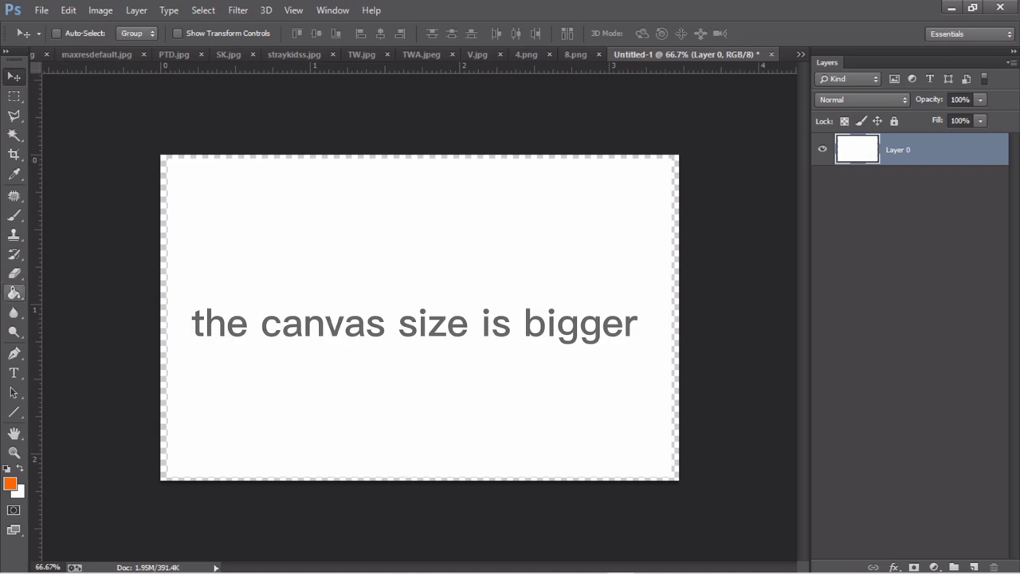
pyautogui.click(419, 239)
pyautogui.moveTo(373, 70); pyautogui.dragTo(373, 158)
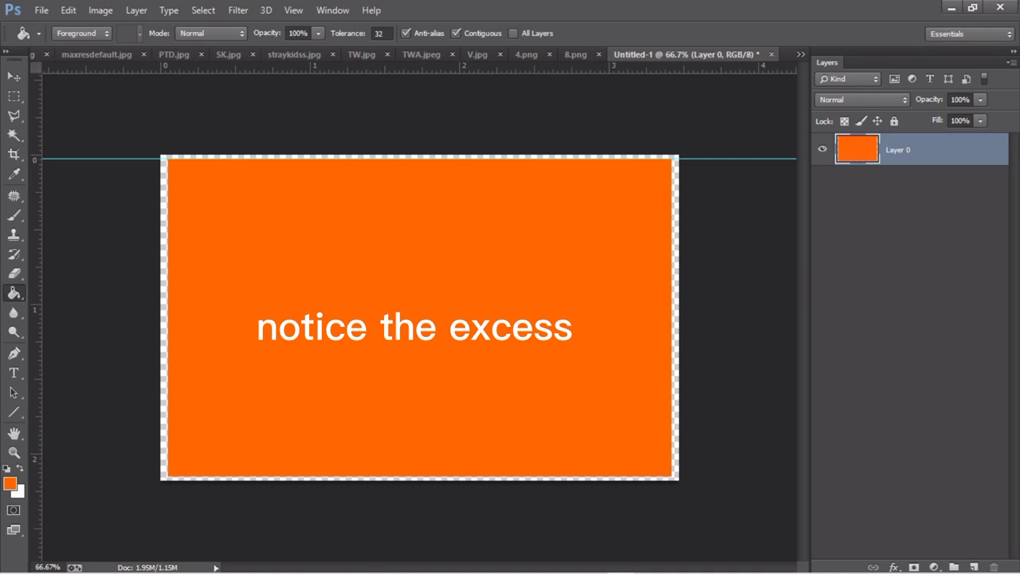
pyautogui.moveTo(383, 70); pyautogui.dragTo(383, 476)
pyautogui.moveTo(35, 205); pyautogui.dragTo(167, 206)
pyautogui.moveTo(35, 195); pyautogui.dragTo(671, 195)
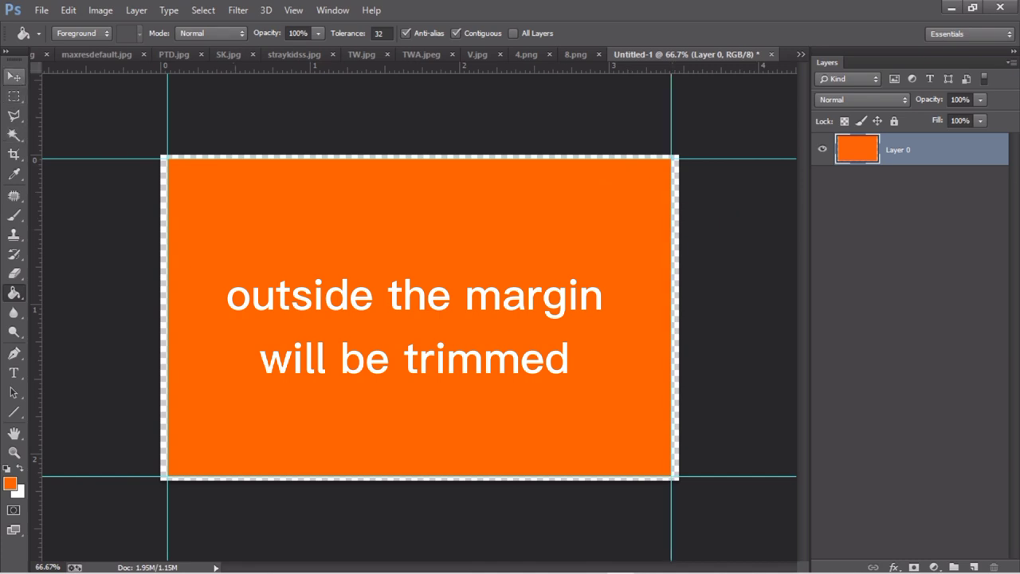
# - Add an empty Layer 1 and hide the orange Layer 0
pyautogui.press('v')
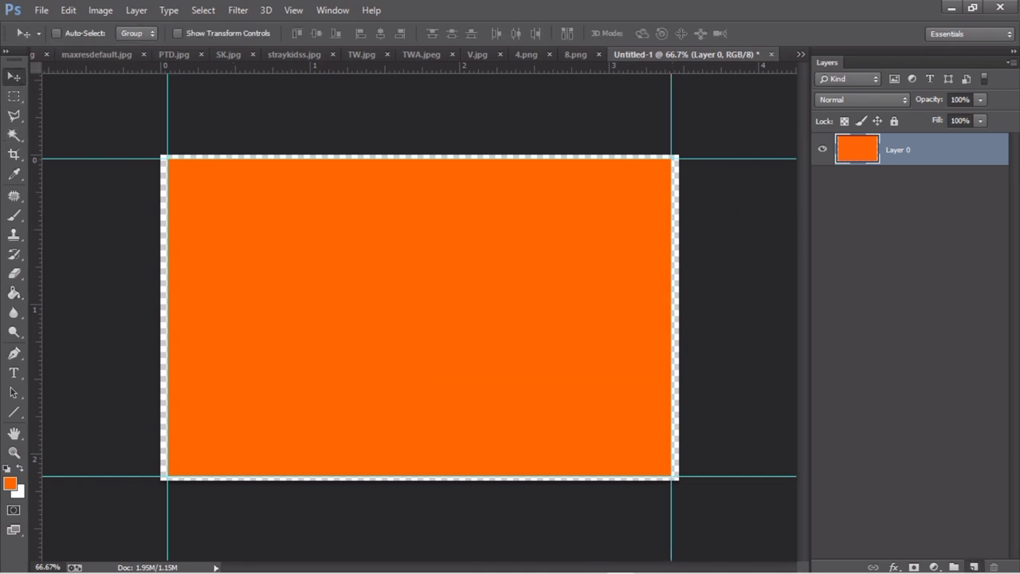
pyautogui.click(973, 566)
pyautogui.click(823, 182)
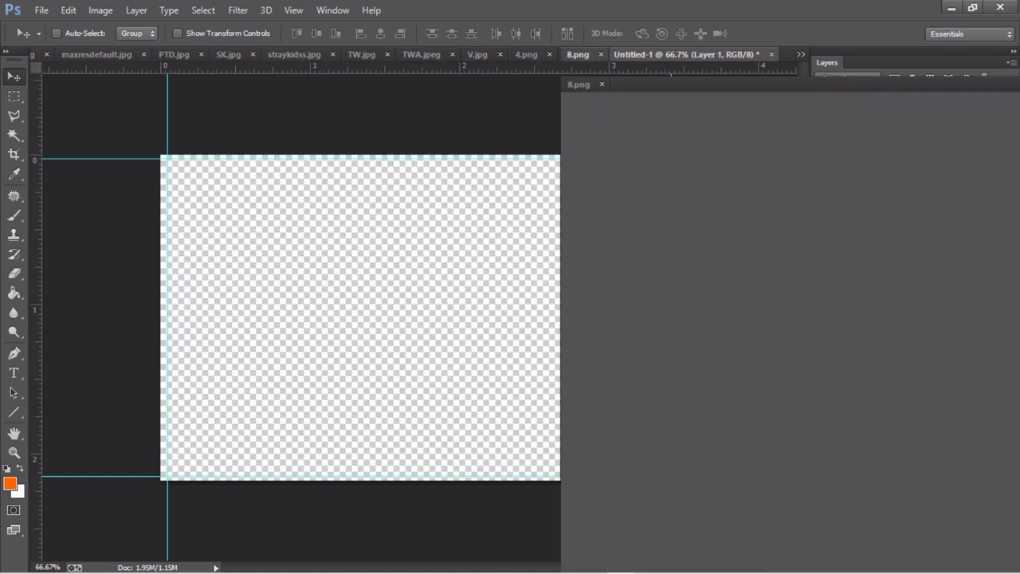
# - Copy the 8.png and Stray Kids photos into the card as layers, fitting the Stray Kids photo to the guides
pyautogui.moveTo(575, 54); pyautogui.dragTo(585, 273)
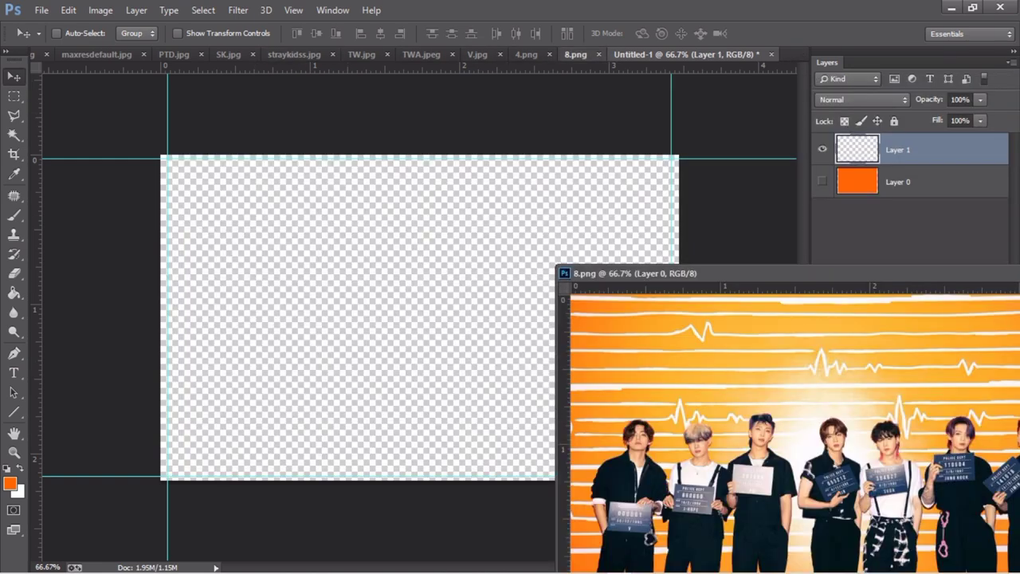
pyautogui.moveTo(857, 149); pyautogui.dragTo(542, 231)
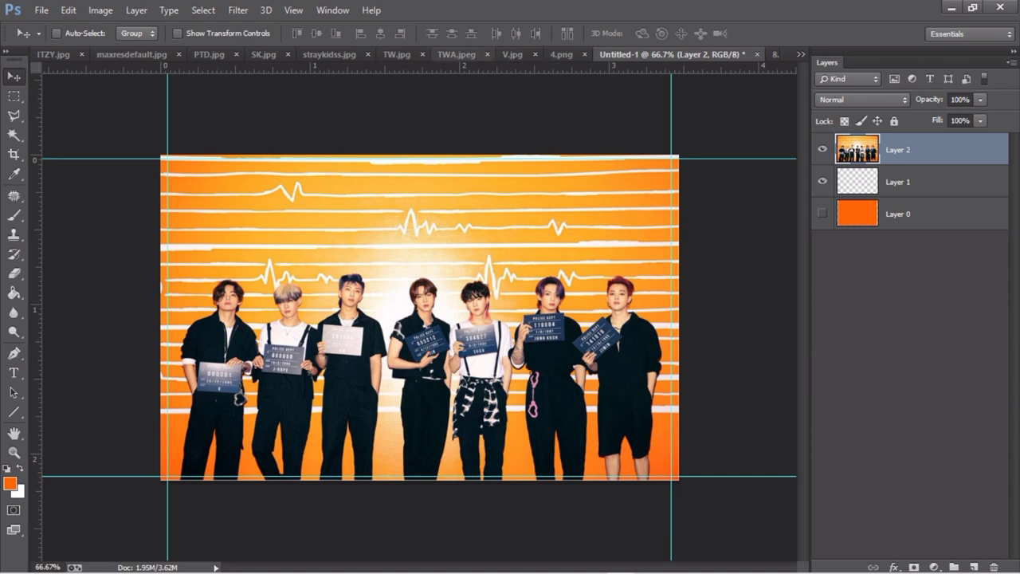
pyautogui.moveTo(331, 54); pyautogui.dragTo(335, 342)
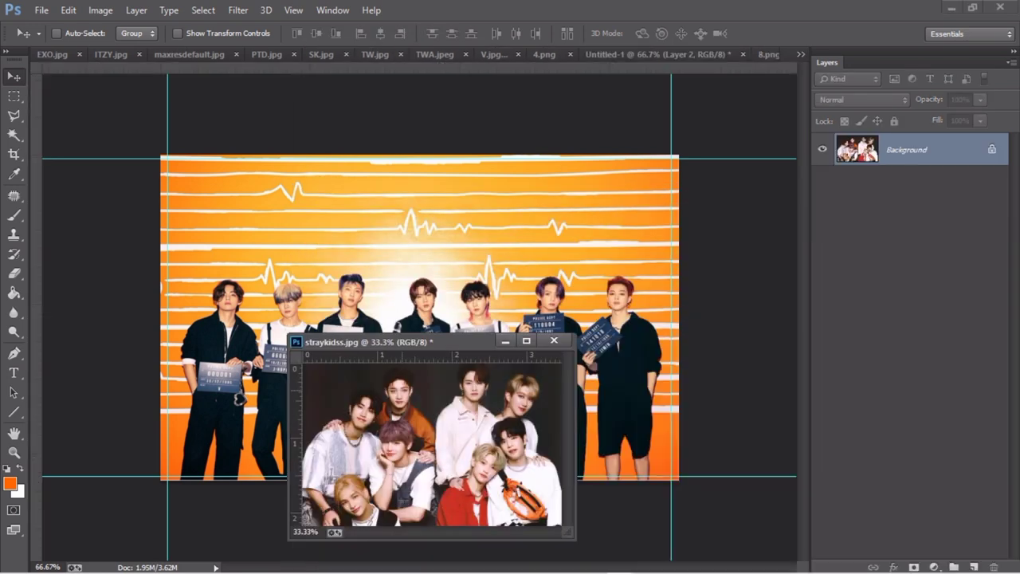
pyautogui.moveTo(412, 357); pyautogui.dragTo(446, 239)
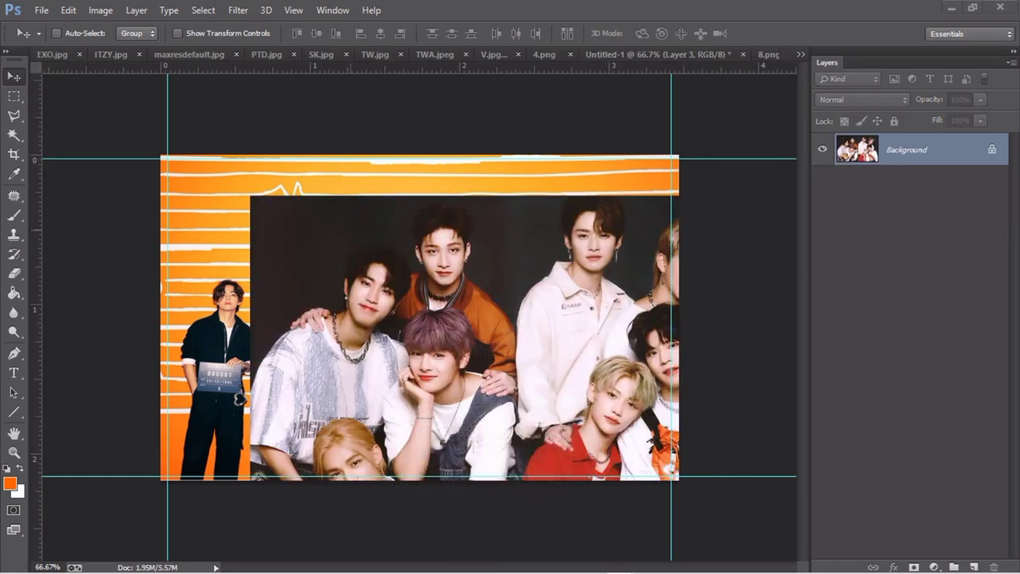
pyautogui.moveTo(446, 239); pyautogui.dragTo(303, 153)
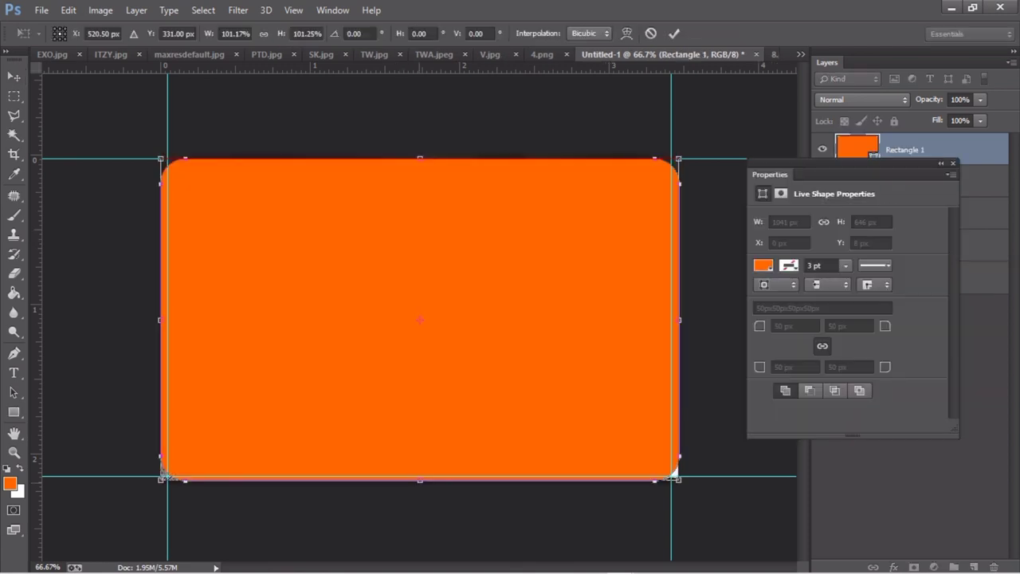
# - Switch to the Rounded Rectangle shape tool
pyautogui.press('t')
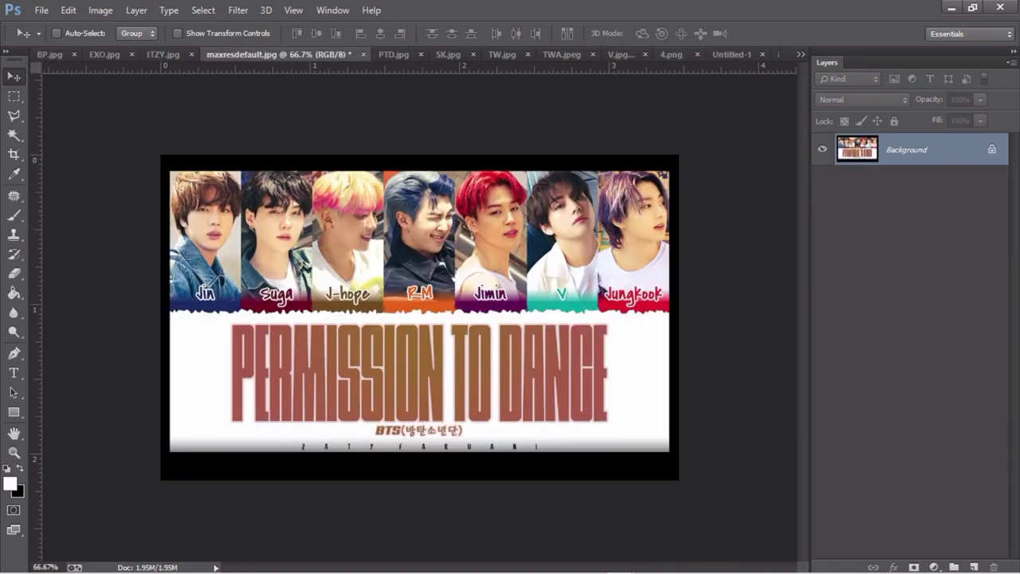
# - Add the Permission to Dance banner to the card as Layer 4, then bring up Save As for EXO.jpg
pyautogui.moveTo(279, 54); pyautogui.dragTo(491, 187)
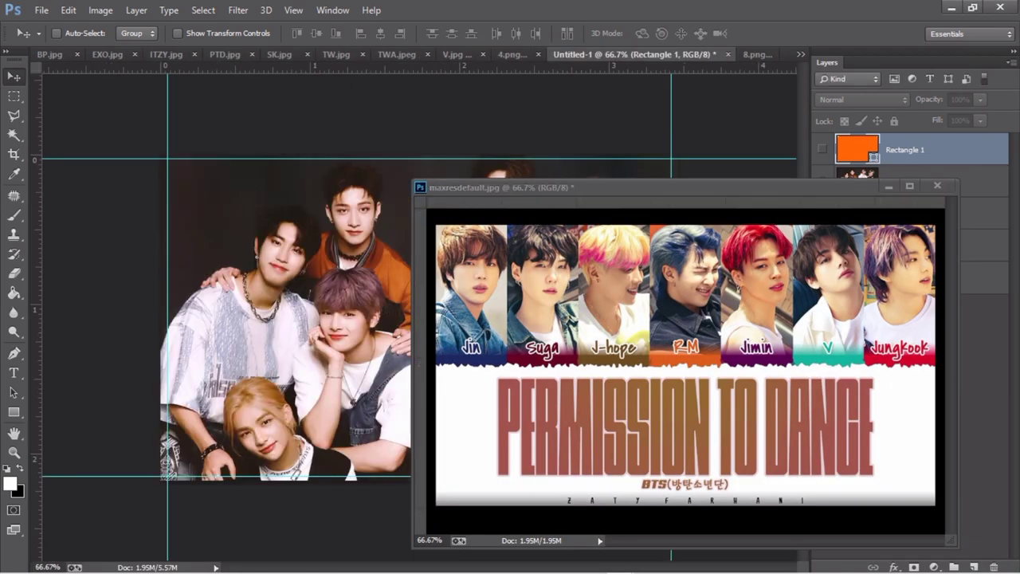
pyautogui.moveTo(685, 358); pyautogui.dragTo(279, 318)
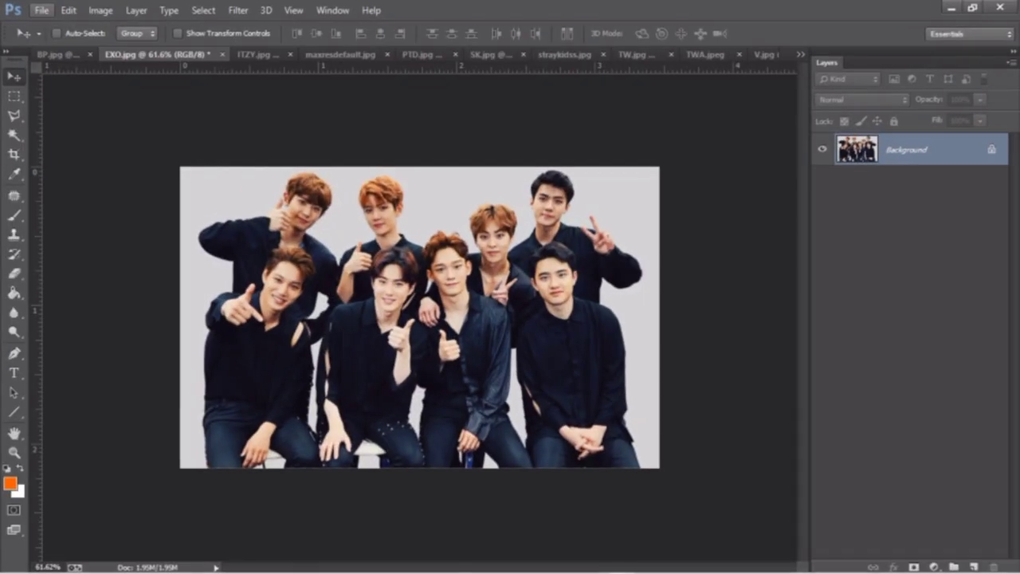
pyautogui.click(40, 10)
pyautogui.press('Return')
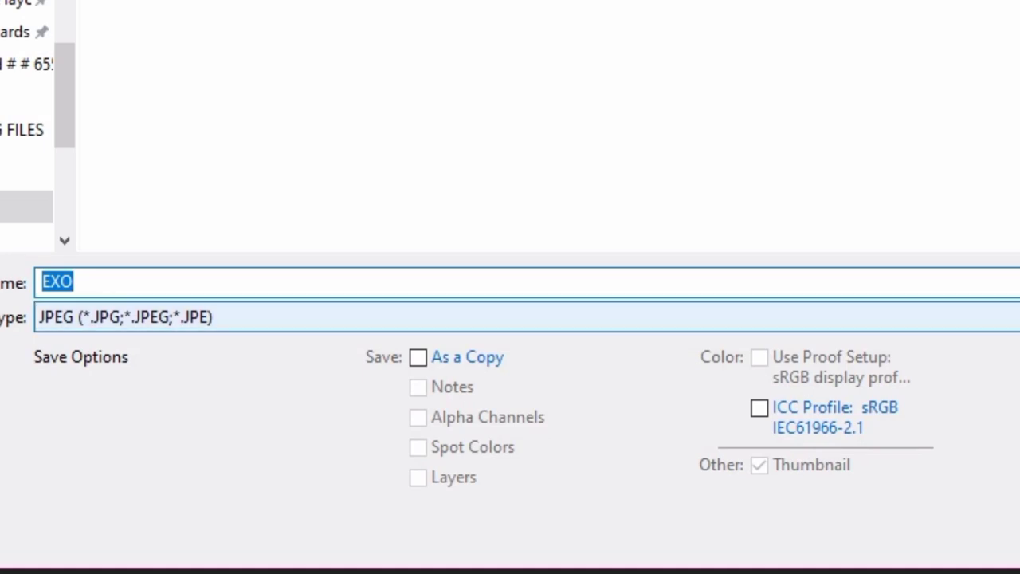
# - Change the EXO image's save format from JPEG to PNG (*.PNG;*.PNS)
pyautogui.click(478, 316)
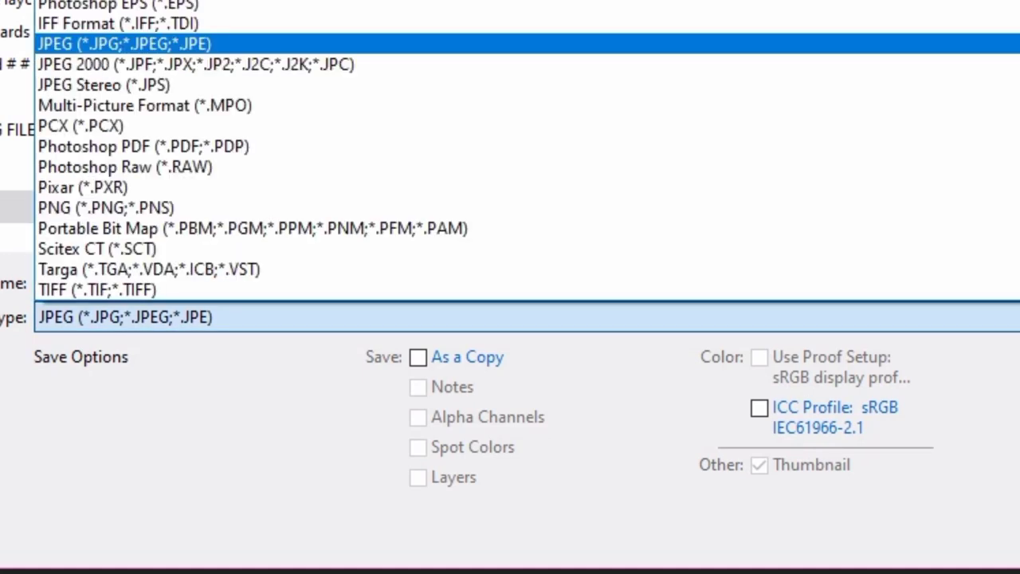
pyautogui.click(106, 207)
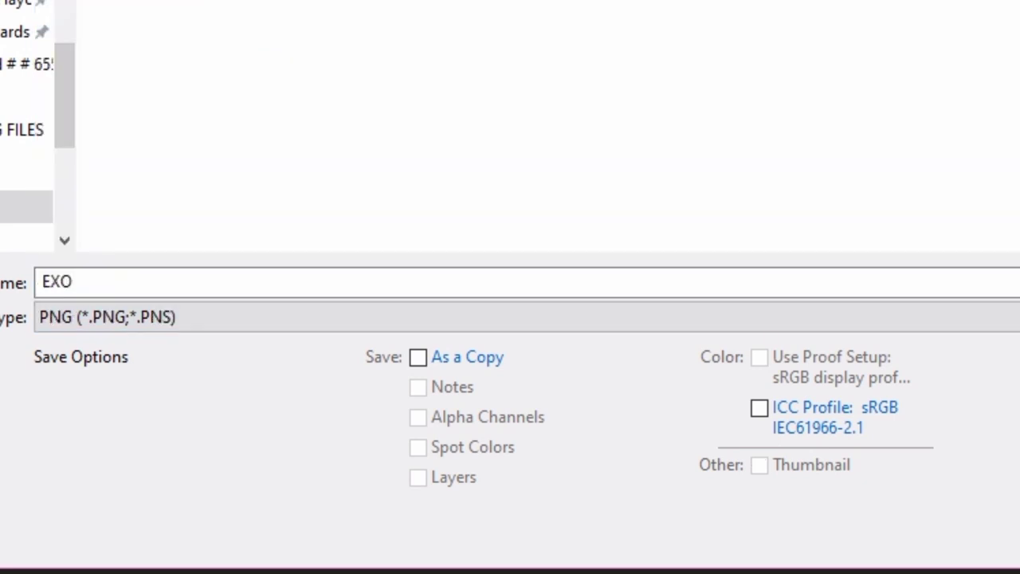
pyautogui.click(478, 316)
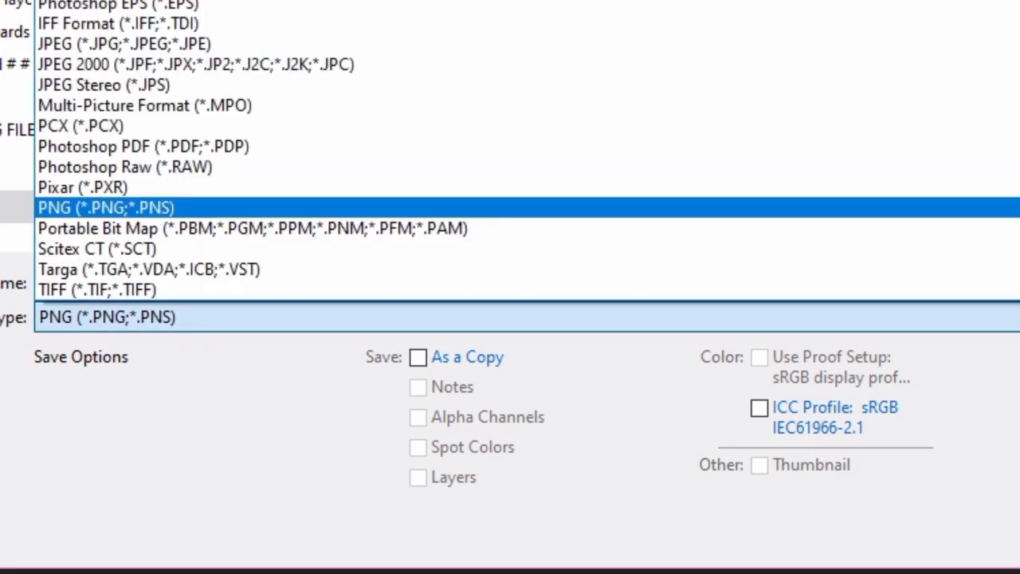
pyautogui.click(124, 44)
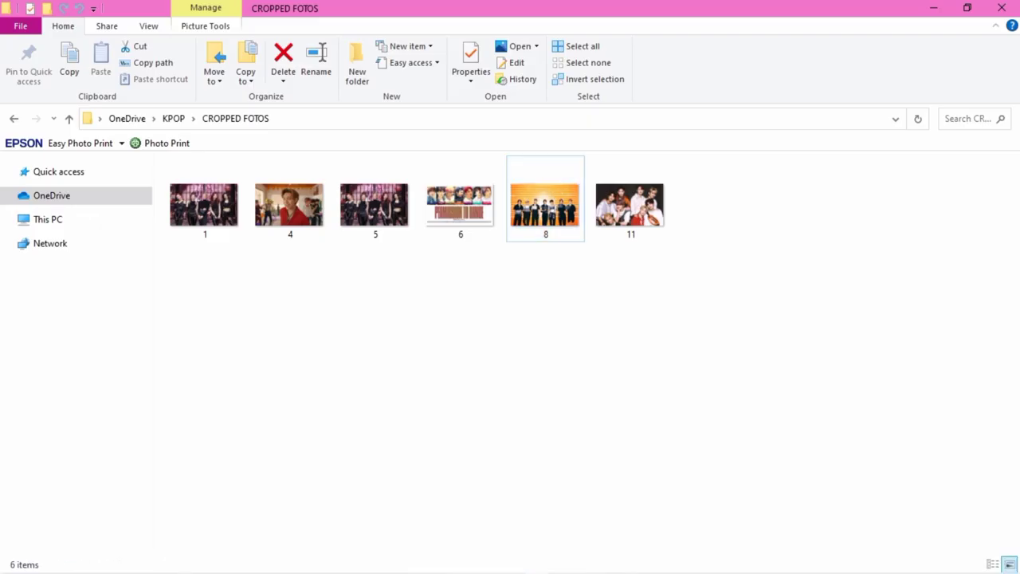
# - Delete the duplicate ITZY image 5 and view the folder as extra large thumbnails
pyautogui.click(375, 206)
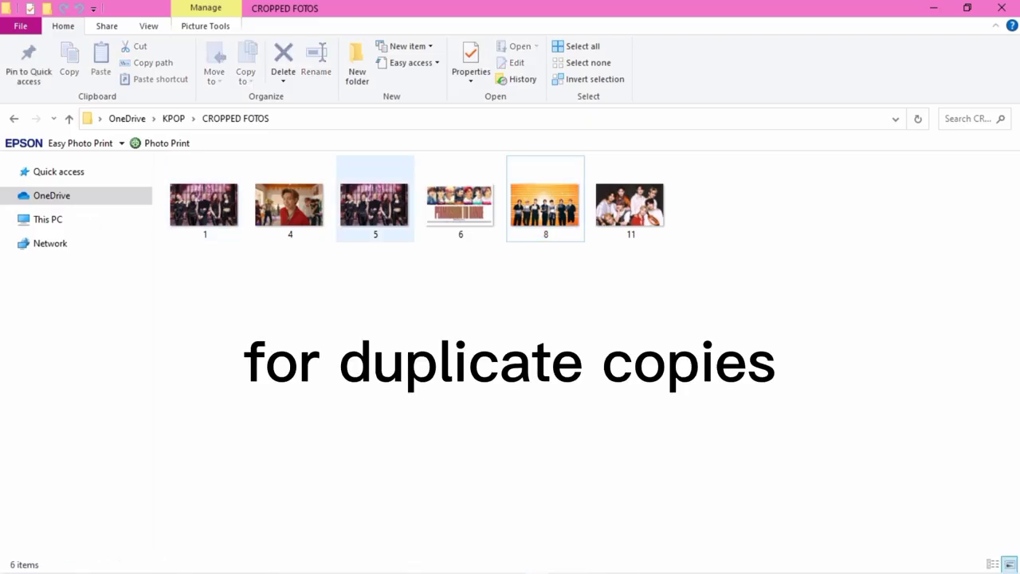
pyautogui.press('Delete')
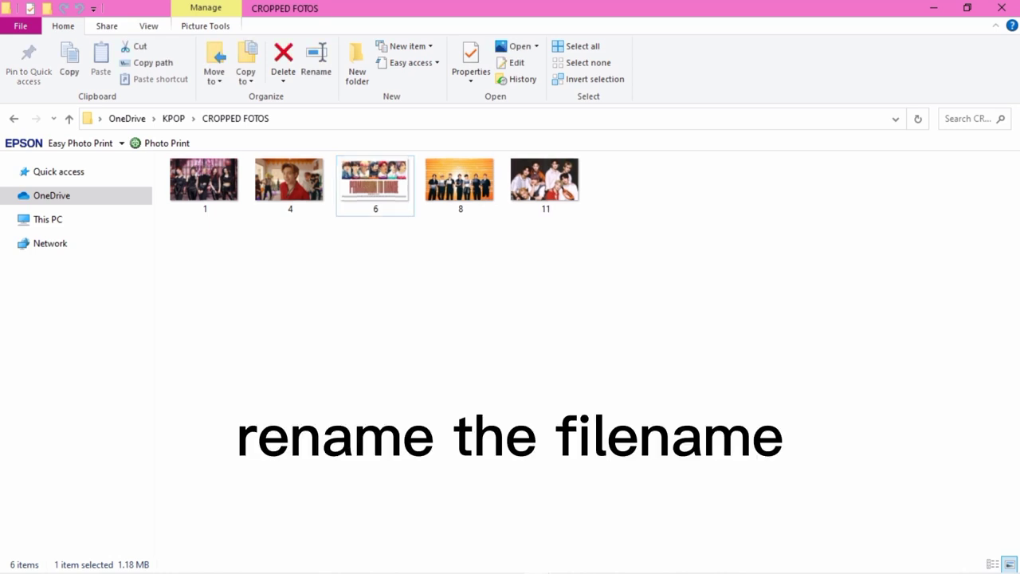
pyautogui.click(148, 25)
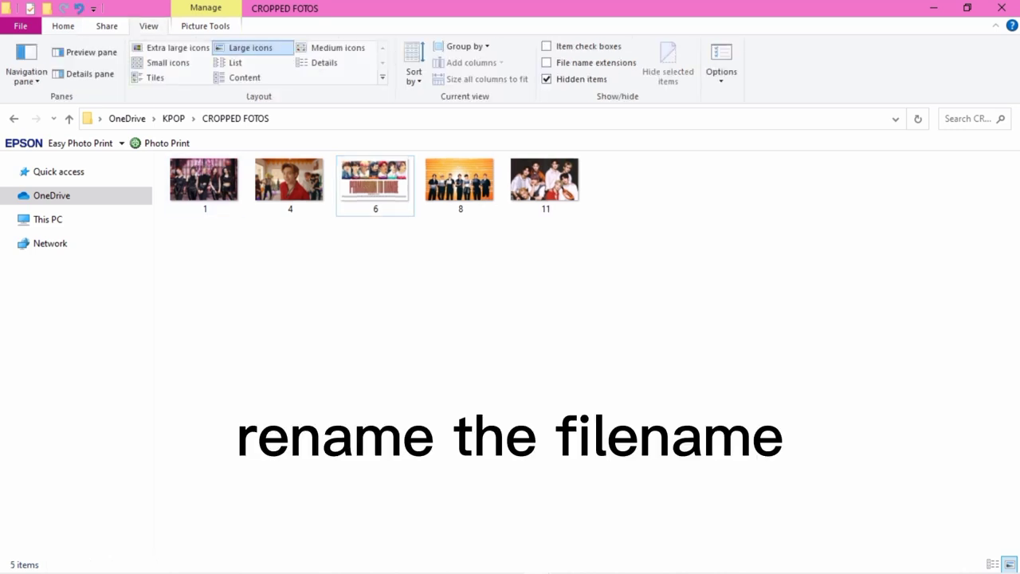
pyautogui.click(177, 47)
# - Rename image 1 to '5 COPIES'
pyautogui.click(264, 217)
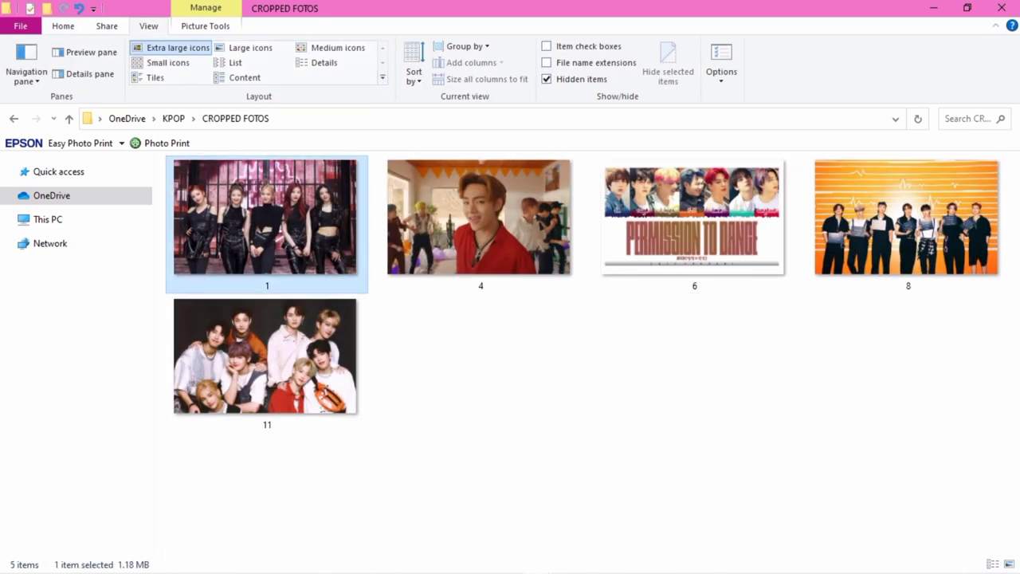
pyautogui.rightClick(282, 217)
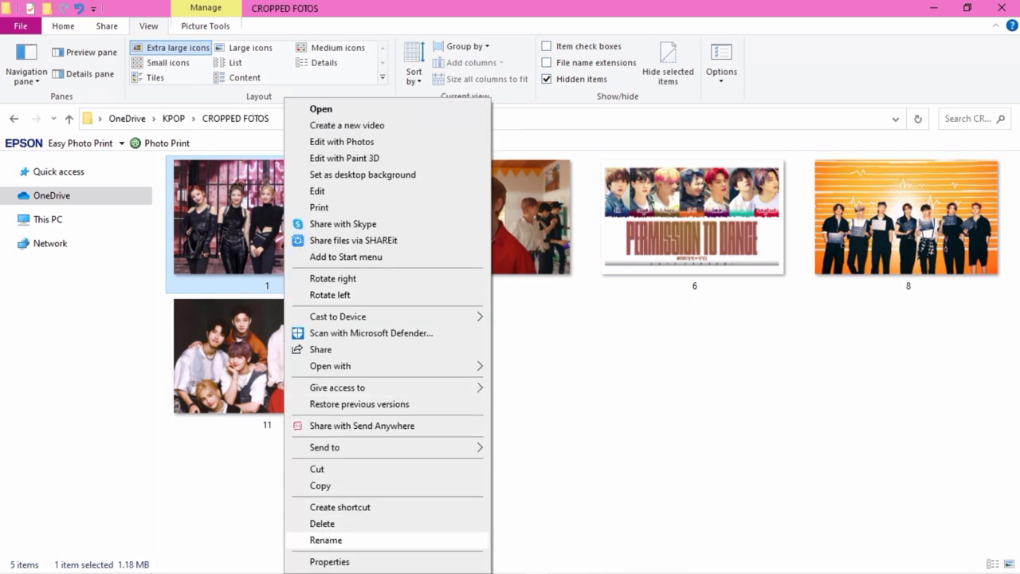
pyautogui.click(343, 537)
pyautogui.write('5 COPIES')
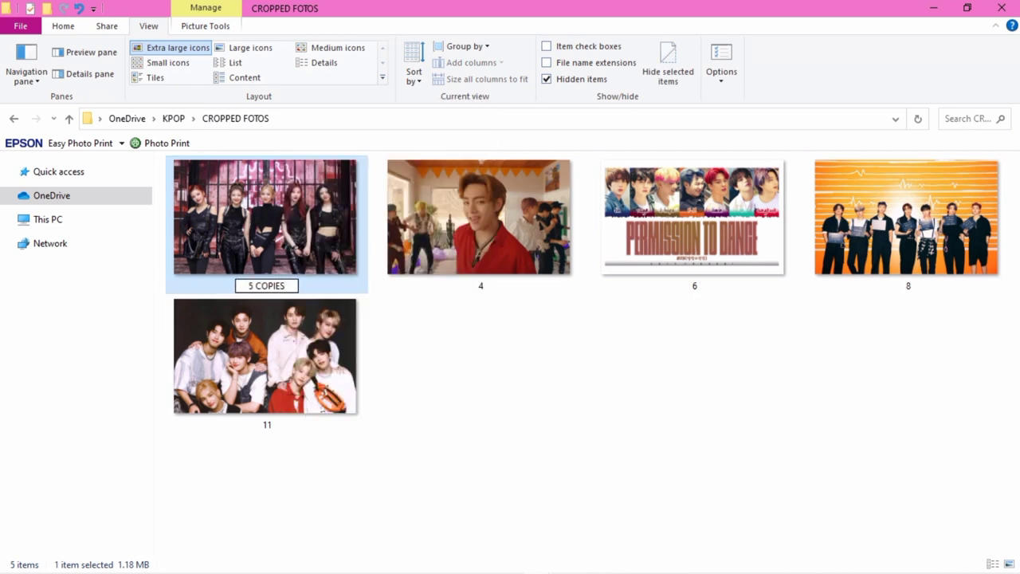
pyautogui.press('Return')
# - Rename image 4 to '10 COPIES' and create a new folder in CROPPED FOTOS
pyautogui.rightClick(293, 223)
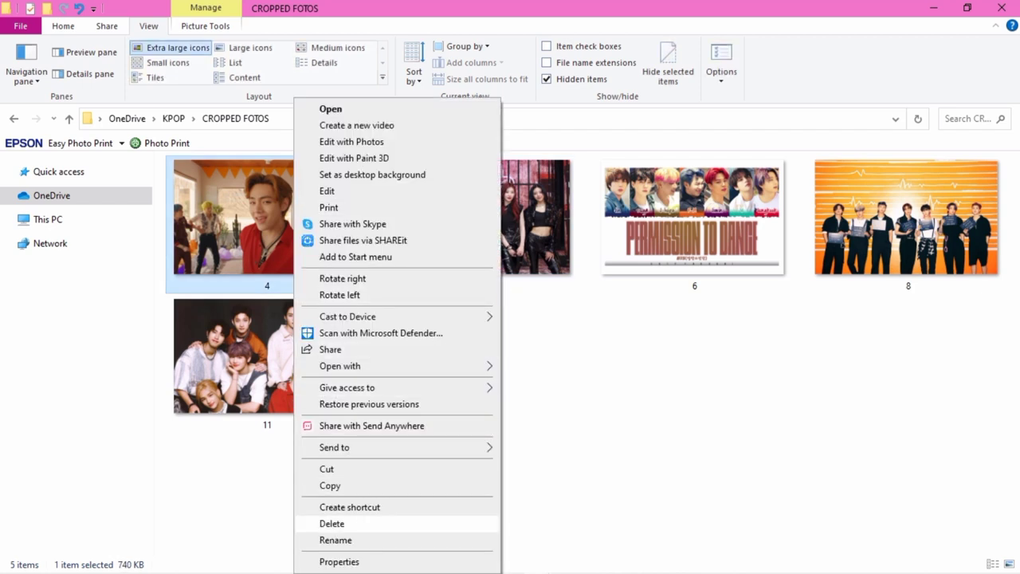
pyautogui.click(336, 540)
pyautogui.write('10 COPIES')
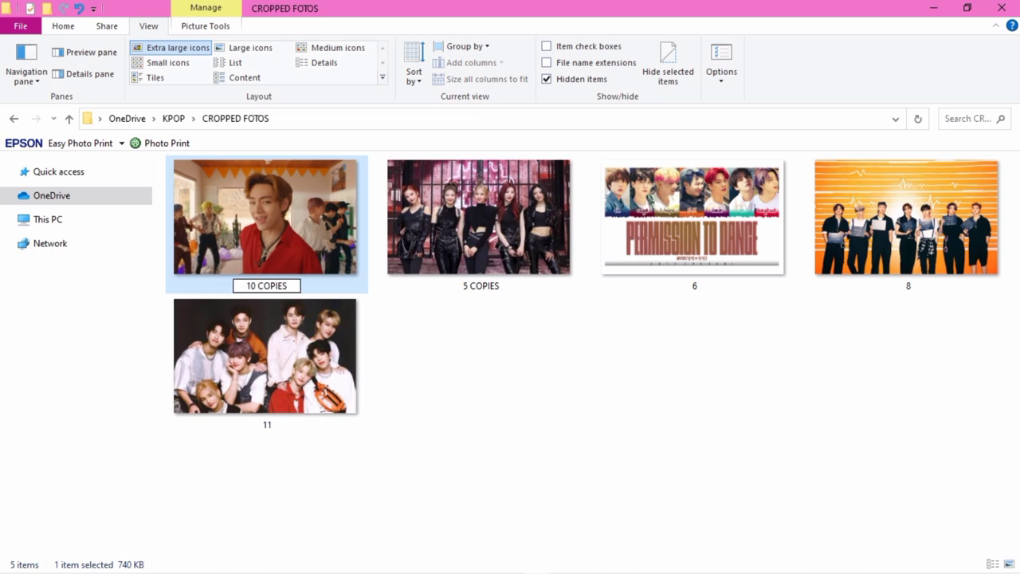
pyautogui.press('Return')
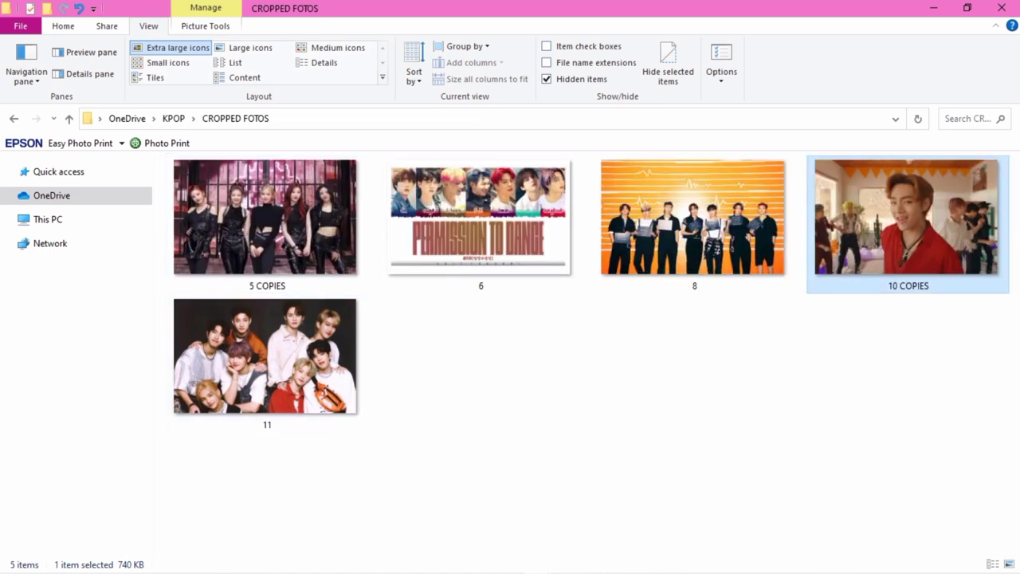
pyautogui.hotkey('ctrl', 'shift', 'n')
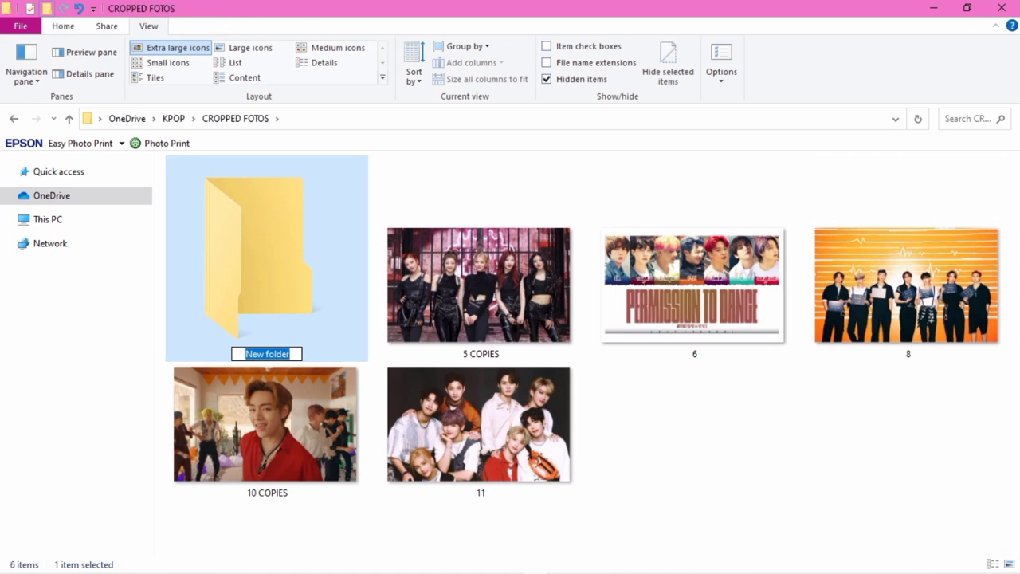
# - Name the new folder '3 COPIES EACH' and move images 6, 8 and 11 into it
pyautogui.press('BackSpace')
pyautogui.write('3')
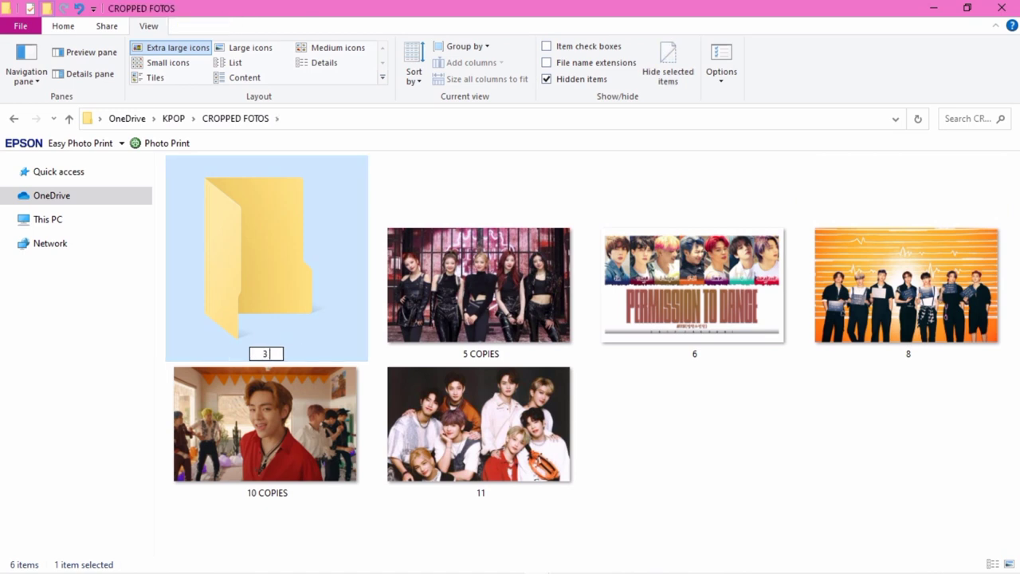
pyautogui.write(' COPIES EACH')
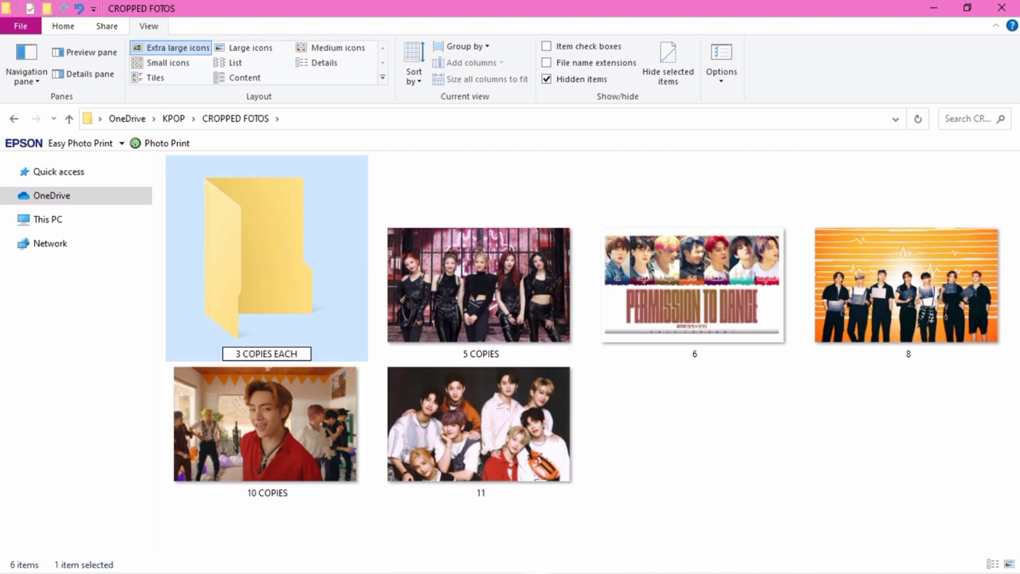
pyautogui.press('Return')
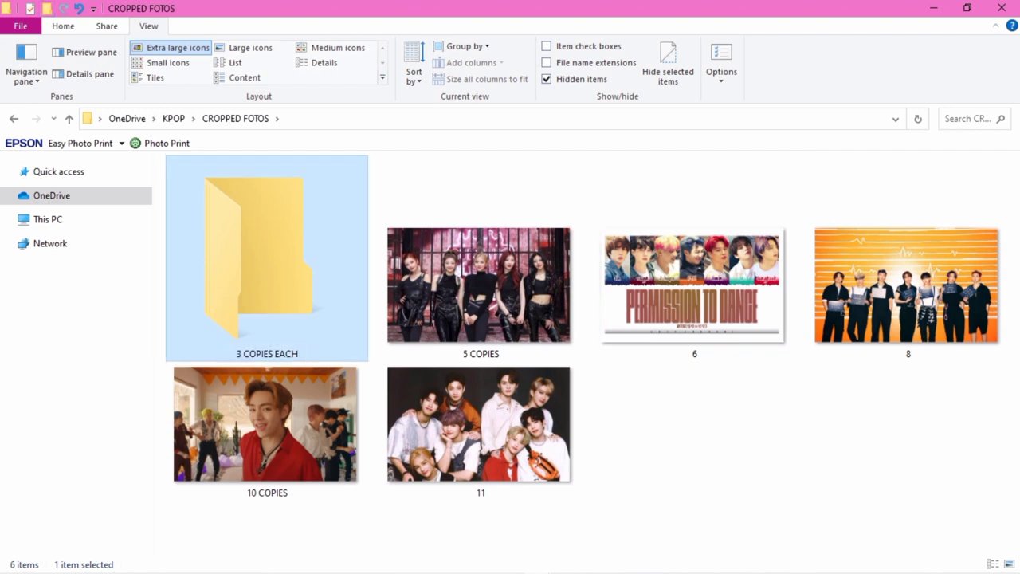
pyautogui.keyDown('ctrl'); pyautogui.click(906, 285); pyautogui.keyUp('ctrl')
pyautogui.keyDown('ctrl'); pyautogui.click(693, 285); pyautogui.keyUp('ctrl')
pyautogui.keyDown('ctrl'); pyautogui.click(479, 424); pyautogui.keyUp('ctrl')
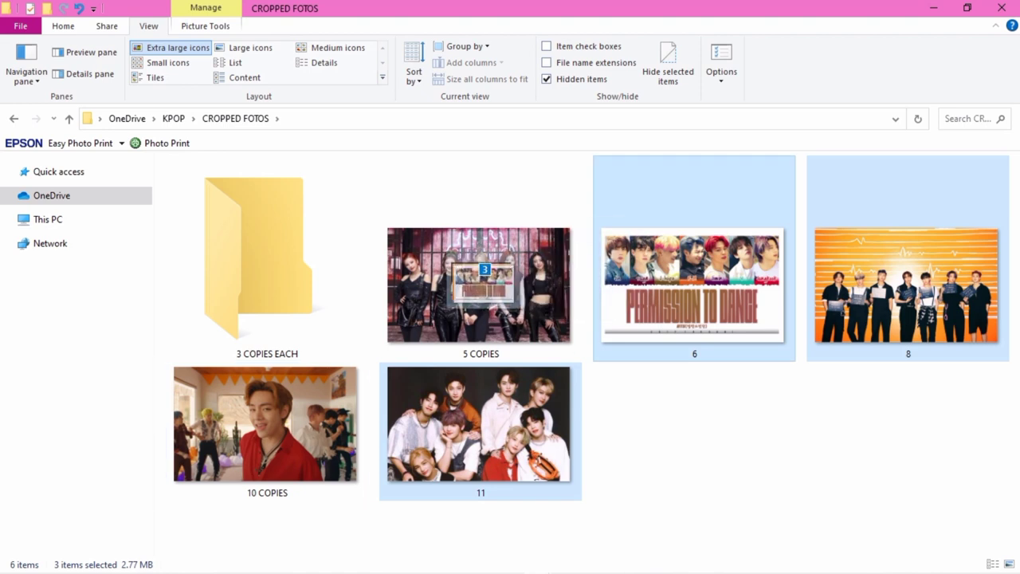
pyautogui.moveTo(267, 255); pyautogui.dragTo(267, 255)
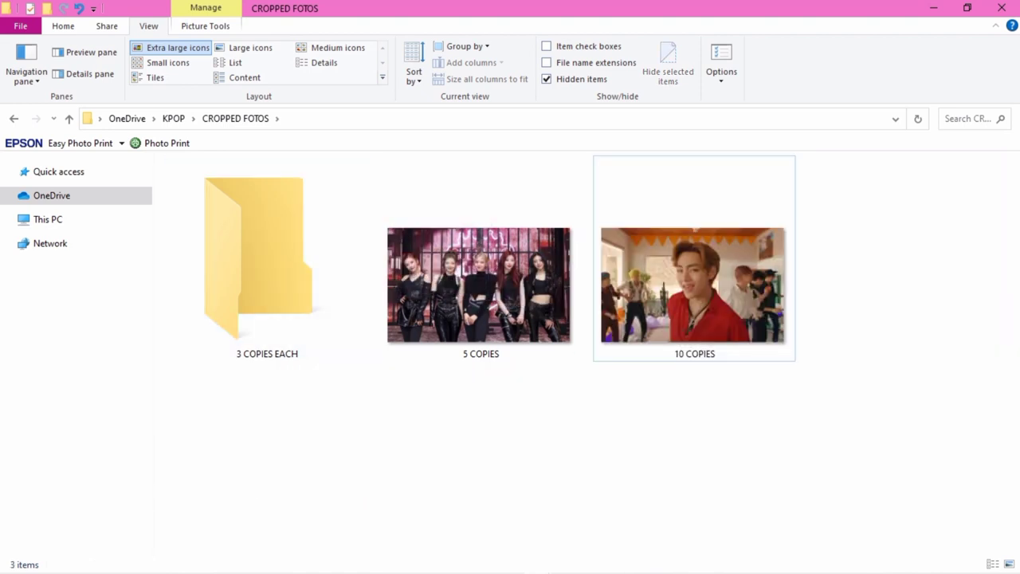
# - Check 3 COPIES EACH's contents, then return to CROPPED FOTOS and select the 5 COPIES image
pyautogui.doubleClick(267, 263)
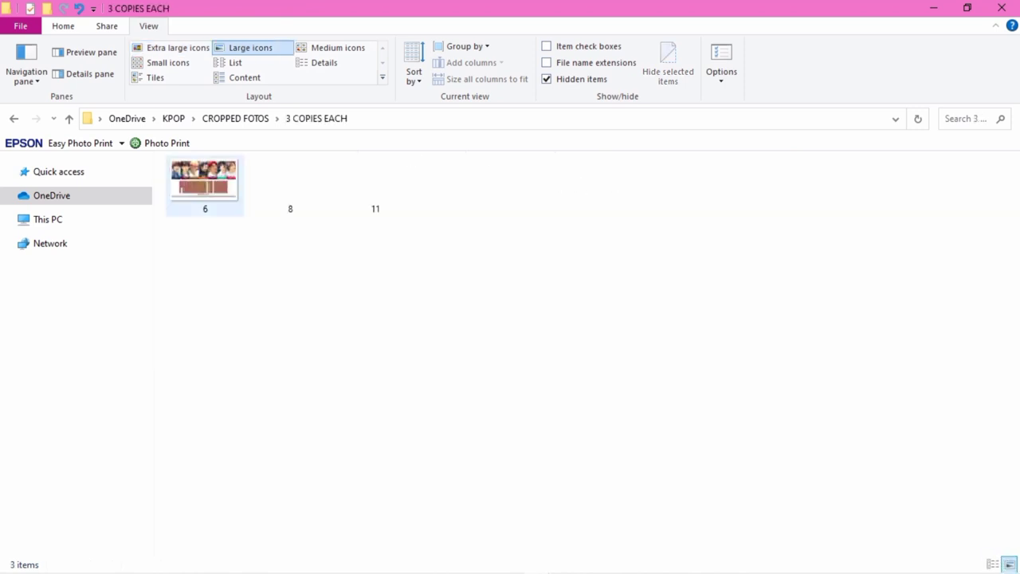
pyautogui.click(177, 47)
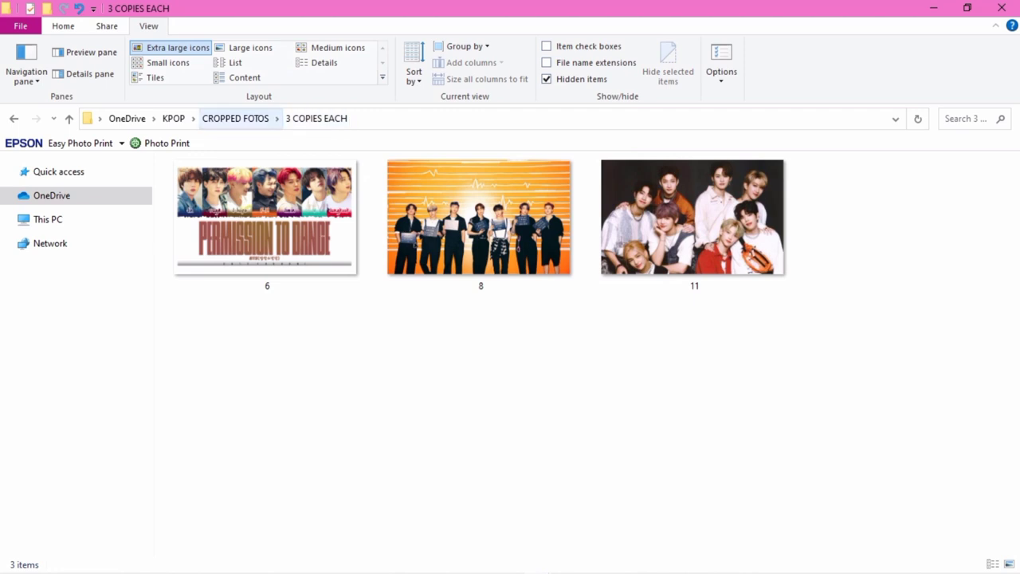
pyautogui.click(235, 118)
pyautogui.click(481, 285)
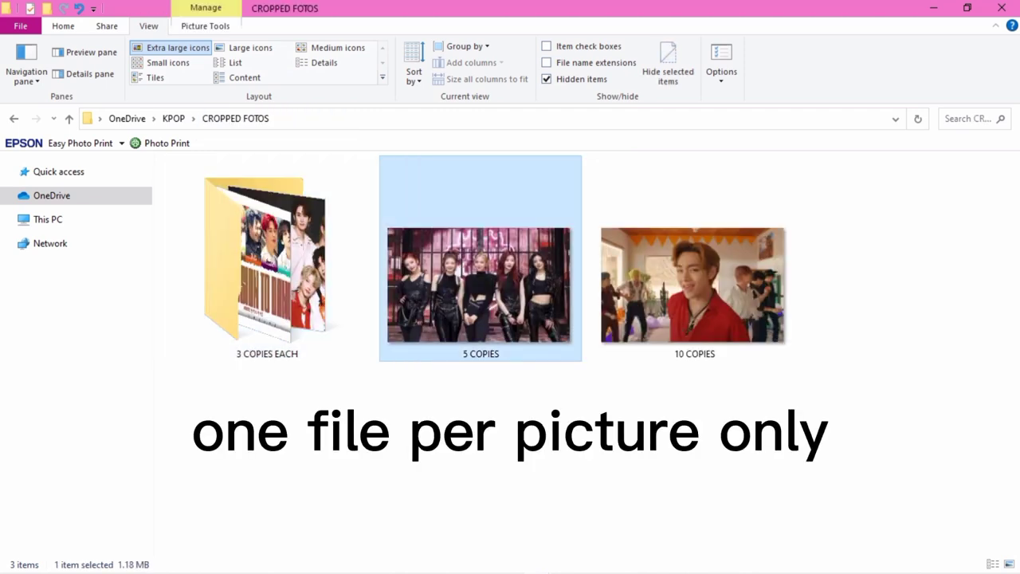
pyautogui.click(694, 285)
pyautogui.keyDown('ctrl'); pyautogui.click(693, 285); pyautogui.keyUp('ctrl')
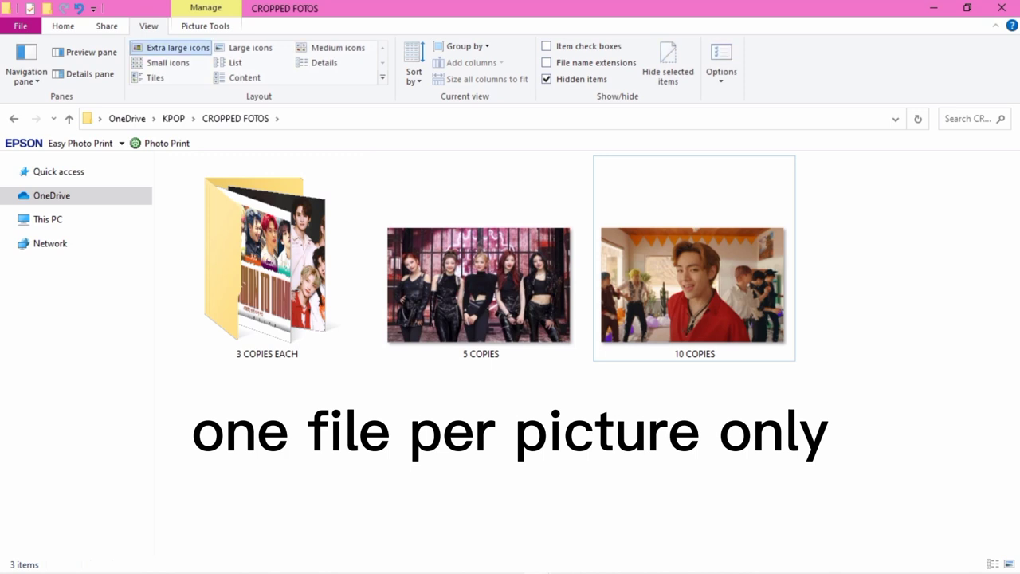
pyautogui.click(481, 285)
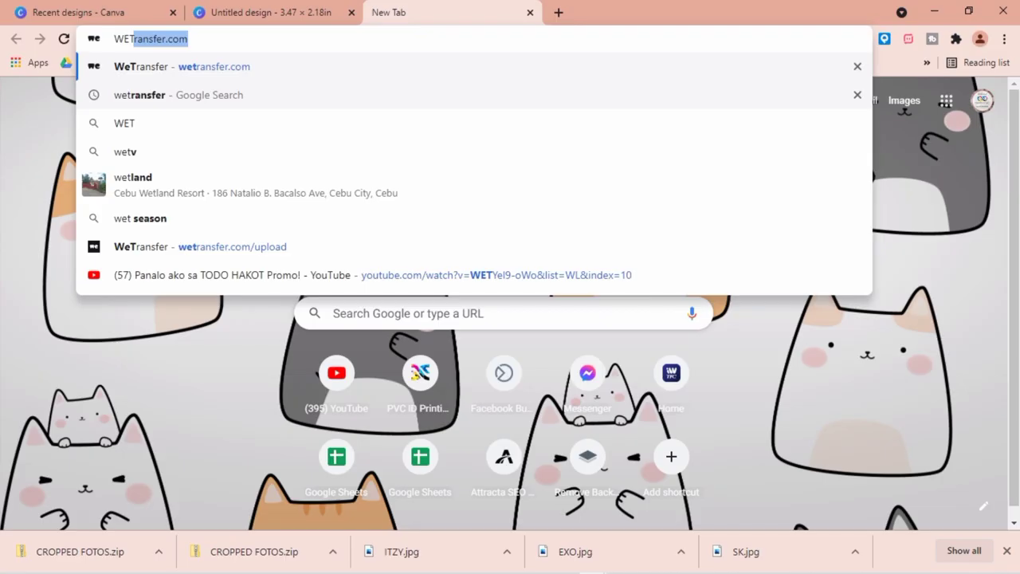
# - On wetransfer.com, decline the upgrade and drop in 3 COPIES EACH, 5 COPIES and 10 COPIES
pyautogui.press('Return')
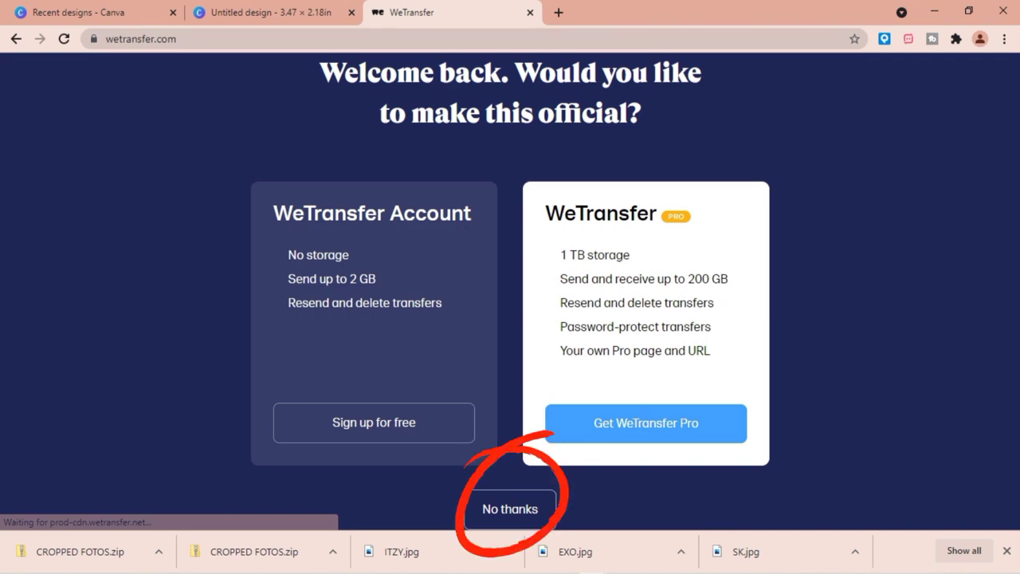
pyautogui.click(510, 509)
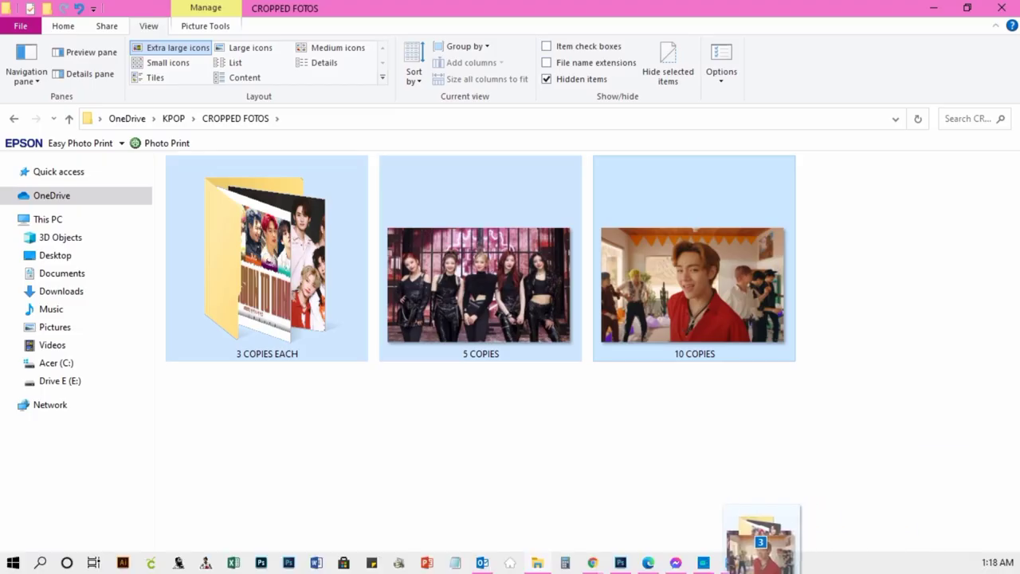
pyautogui.moveTo(763, 535); pyautogui.dragTo(612, 536)
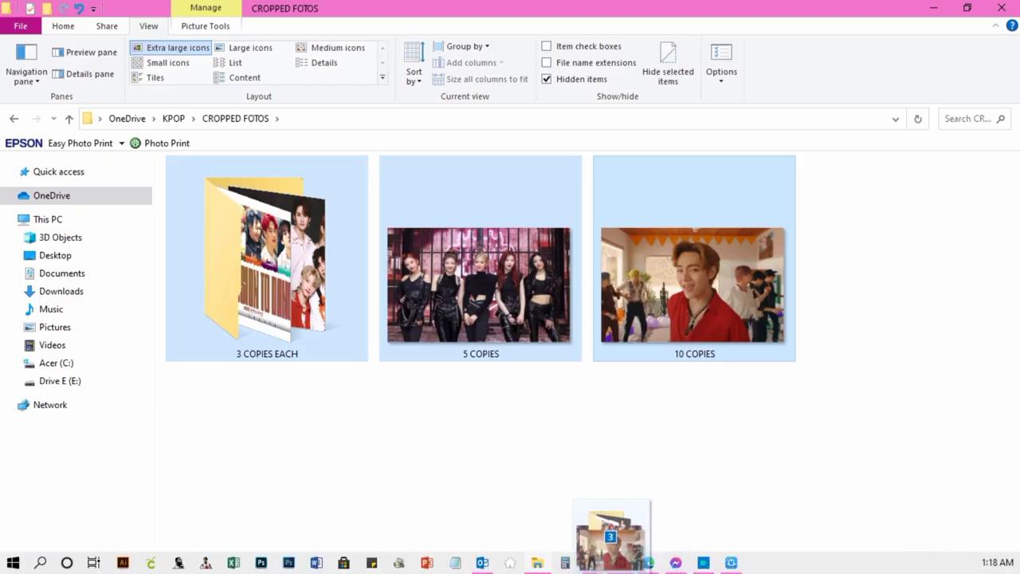
pyautogui.moveTo(611, 538)
pyautogui.mouseDown()
pyautogui.moveTo(692, 448)
pyautogui.moveTo(178, 269)
pyautogui.mouseUp()
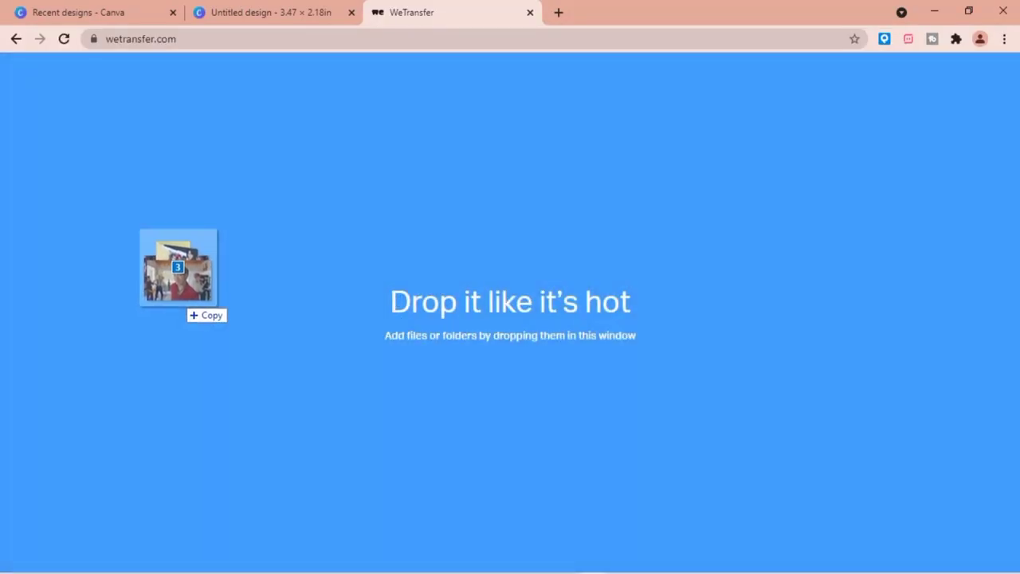
pyautogui.moveTo(178, 268); pyautogui.dragTo(340, 225)
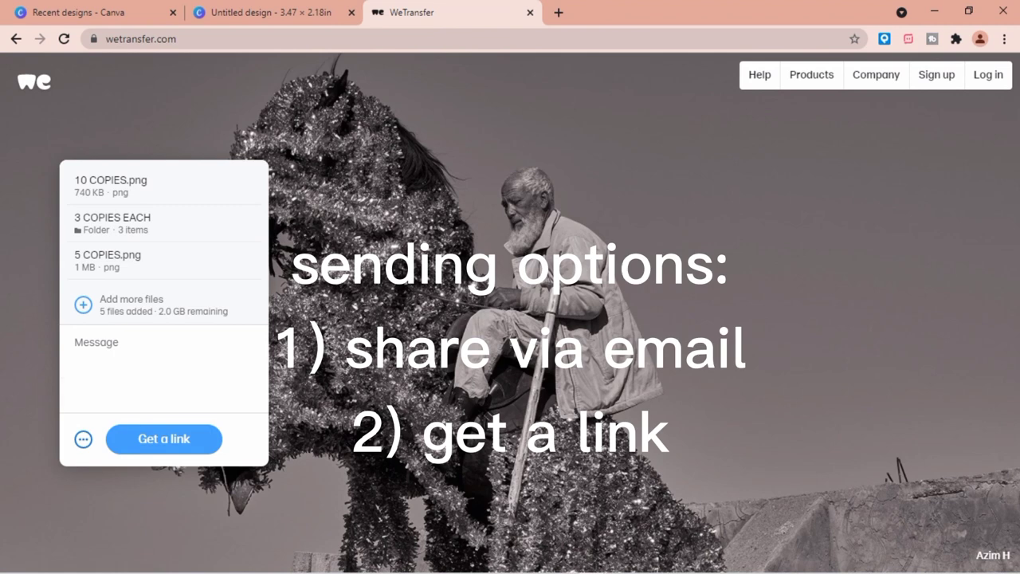
# - Switch to email transfer and fill in the printer's address as recipient and your own as sender
pyautogui.click(83, 439)
pyautogui.click(80, 293)
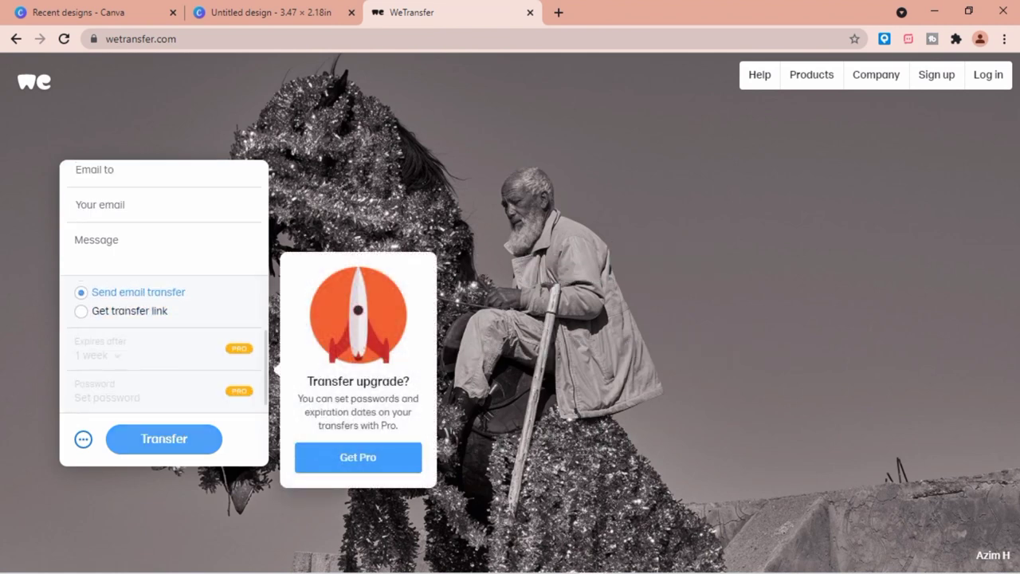
pyautogui.scroll(2, 164, 303)
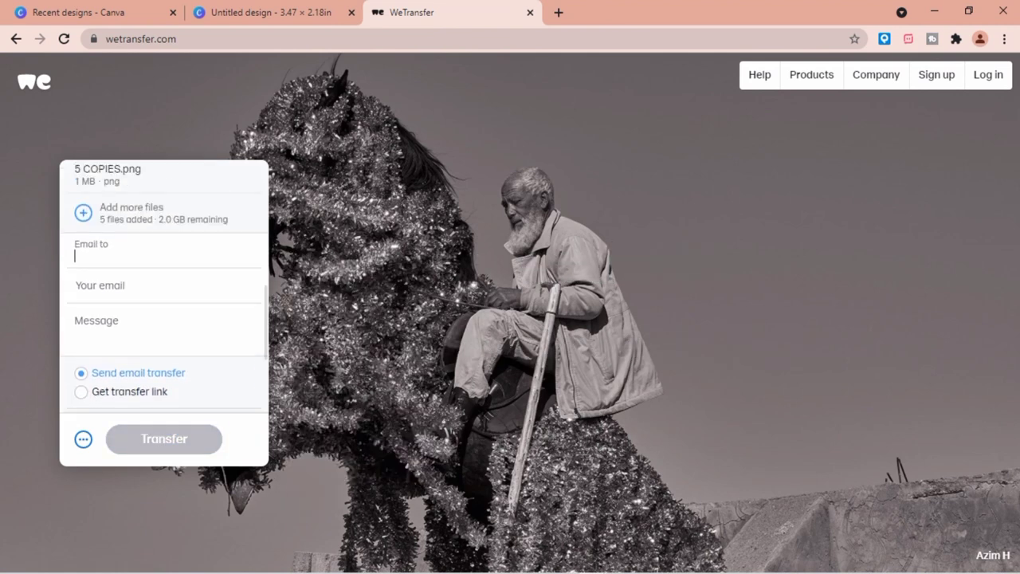
pyautogui.scroll(1, 164, 303)
pyautogui.press('Tab')
pyautogui.press('Tab')
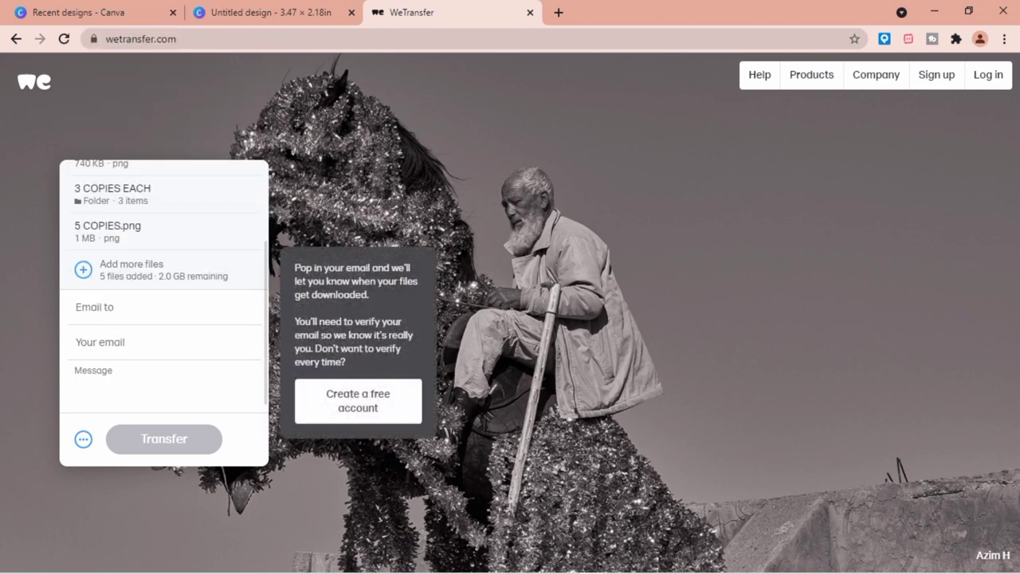
pyautogui.click(159, 312)
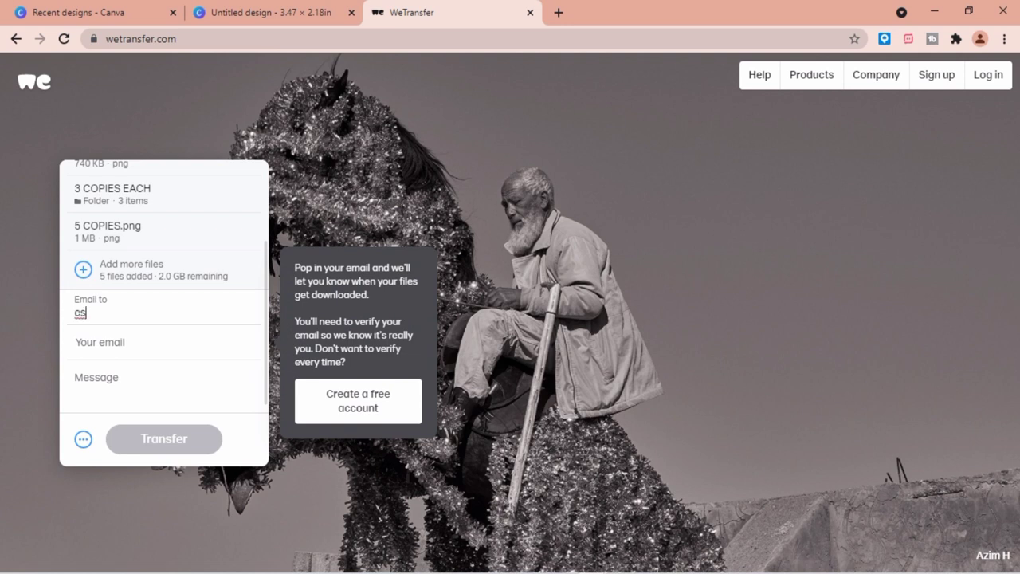
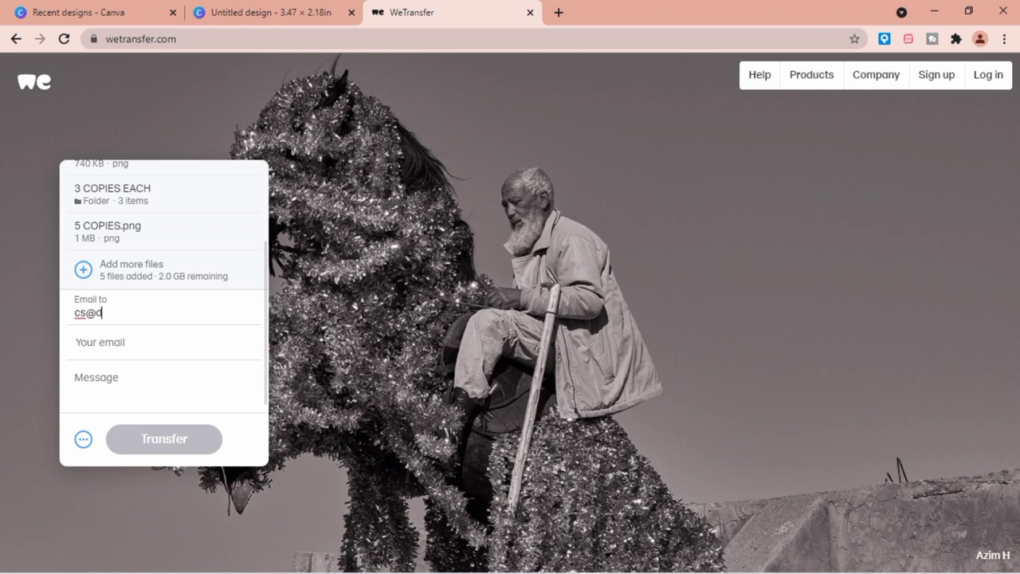
pyautogui.press('Return')
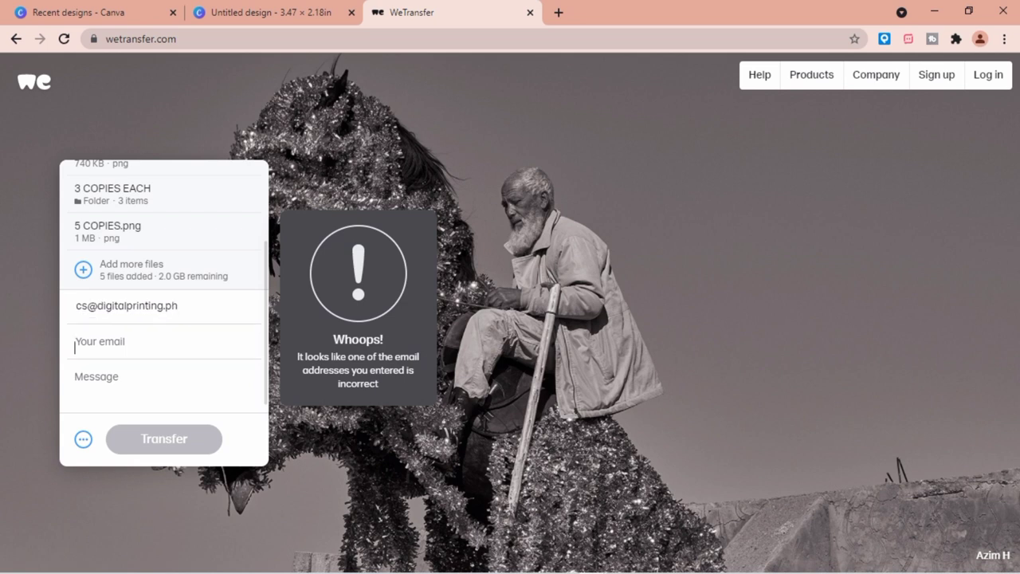
pyautogui.click(100, 343)
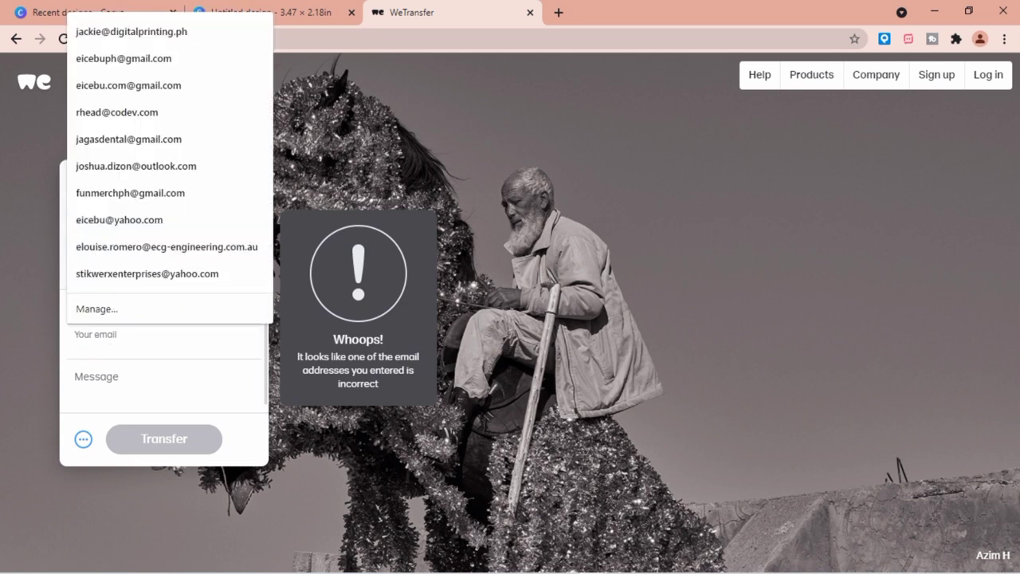
pyautogui.press('Escape')
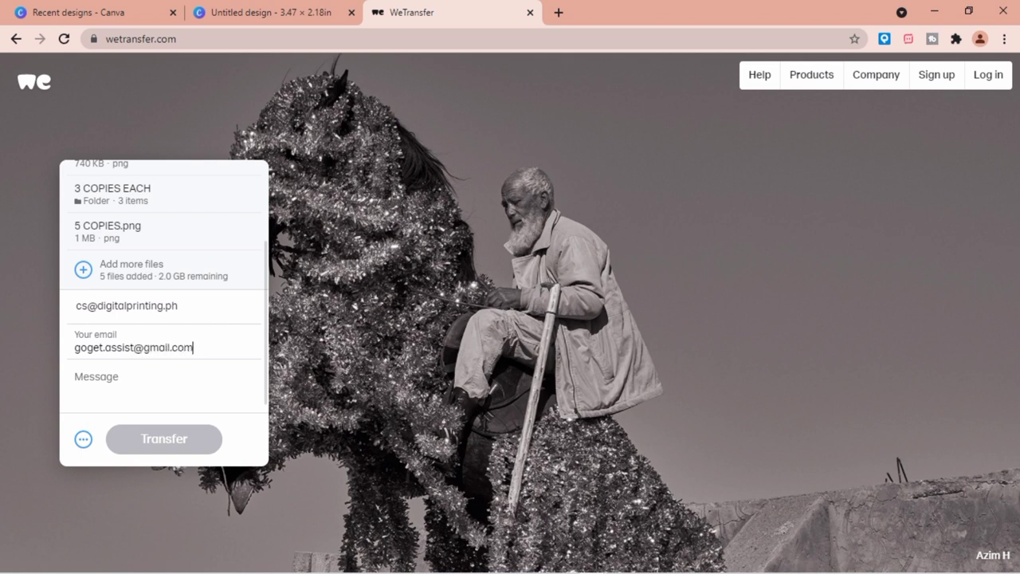
pyautogui.click(160, 384)
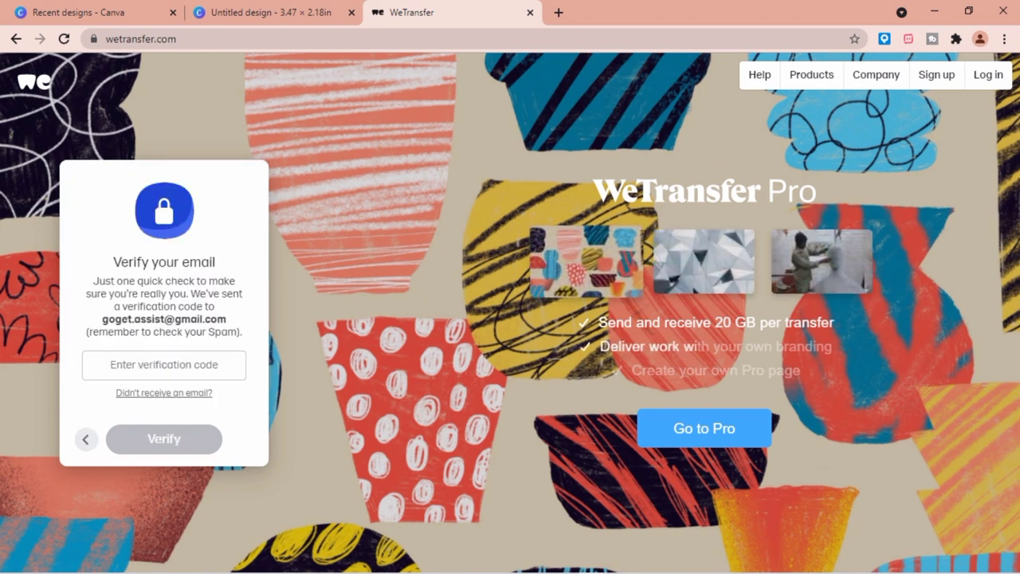
# - Enter the emailed verification code to send the transfer
pyautogui.click(163, 365)
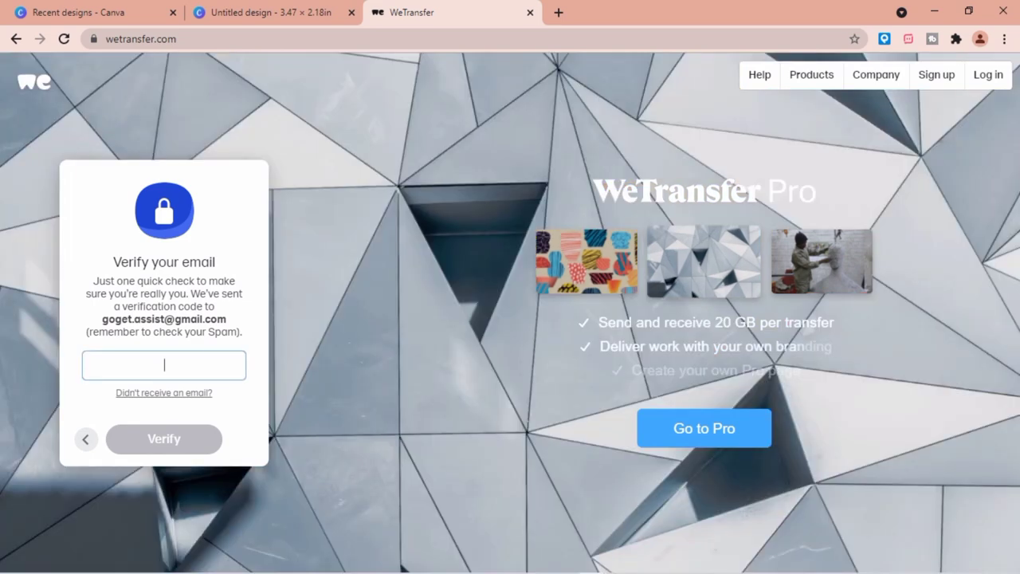
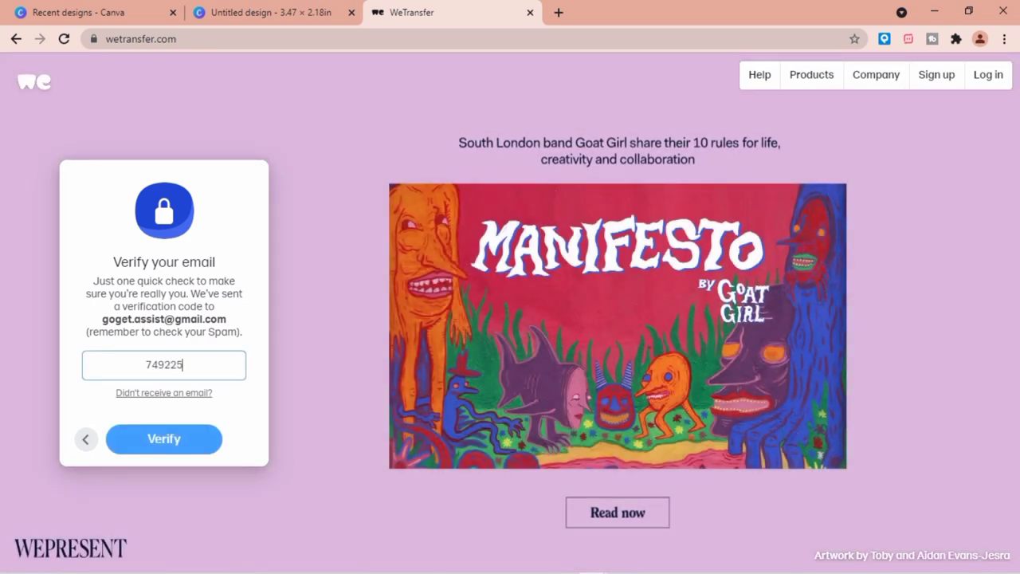
pyautogui.press('Return')
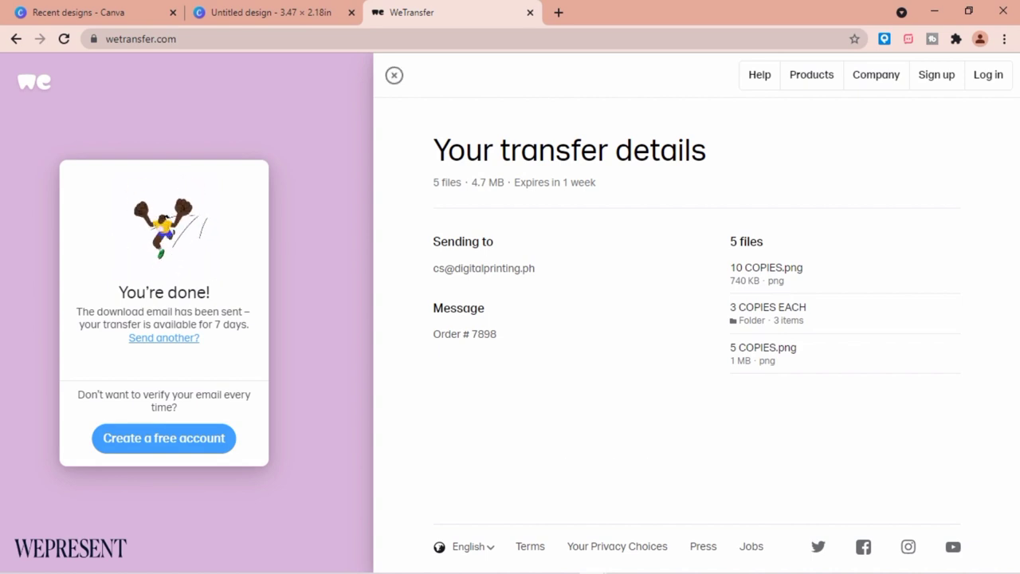
# - Close the transfer details and reload wetransfer.com for a fresh transfer
pyautogui.click(394, 74)
pyautogui.click(141, 38)
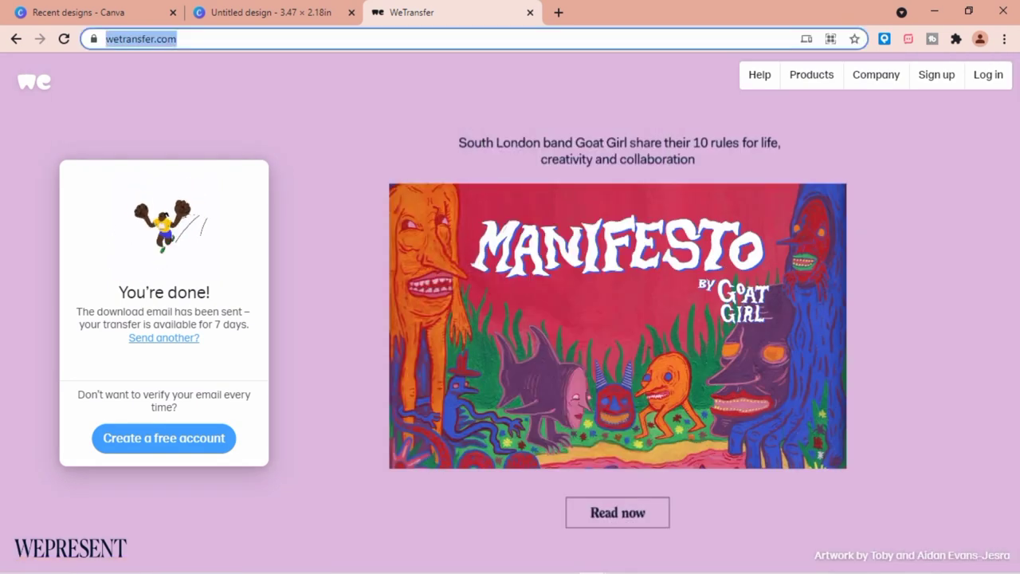
pyautogui.press('Return')
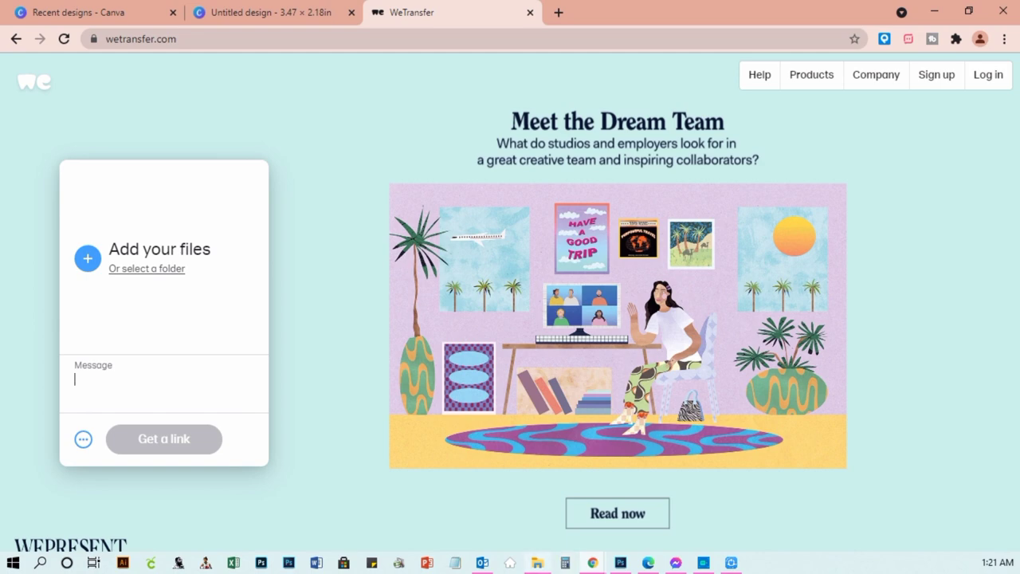
# - Drag 5 COPIES.png, 10 COPIES.png and the 3 COPIES EACH folder into WeTransfer
pyautogui.click(934, 11)
pyautogui.hotkey('ctrl', 'a')
pyautogui.moveTo(638, 263); pyautogui.dragTo(616, 550)
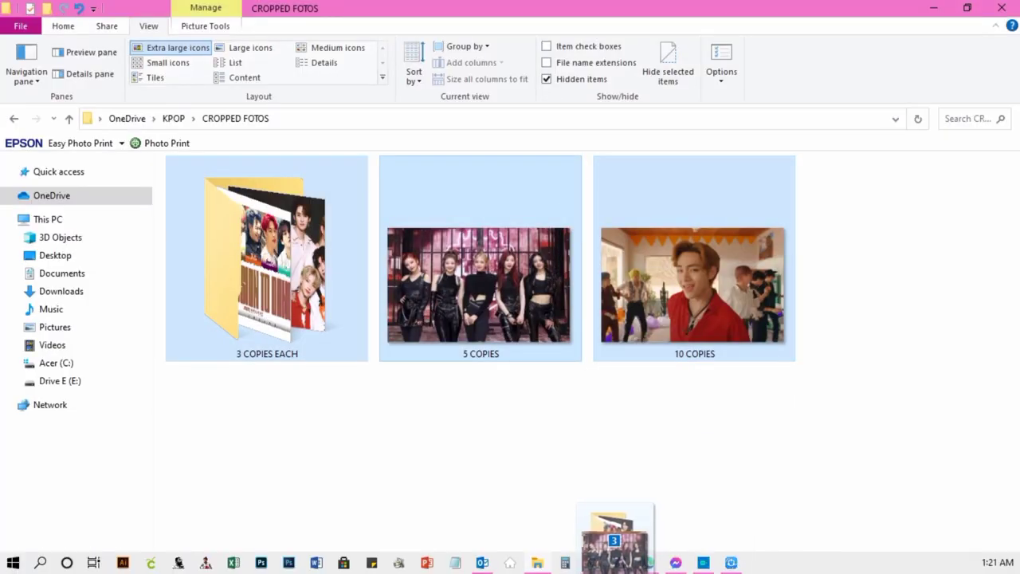
pyautogui.moveTo(615, 549)
pyautogui.mouseDown()
pyautogui.moveTo(652, 471)
pyautogui.moveTo(196, 296)
pyautogui.mouseUp()
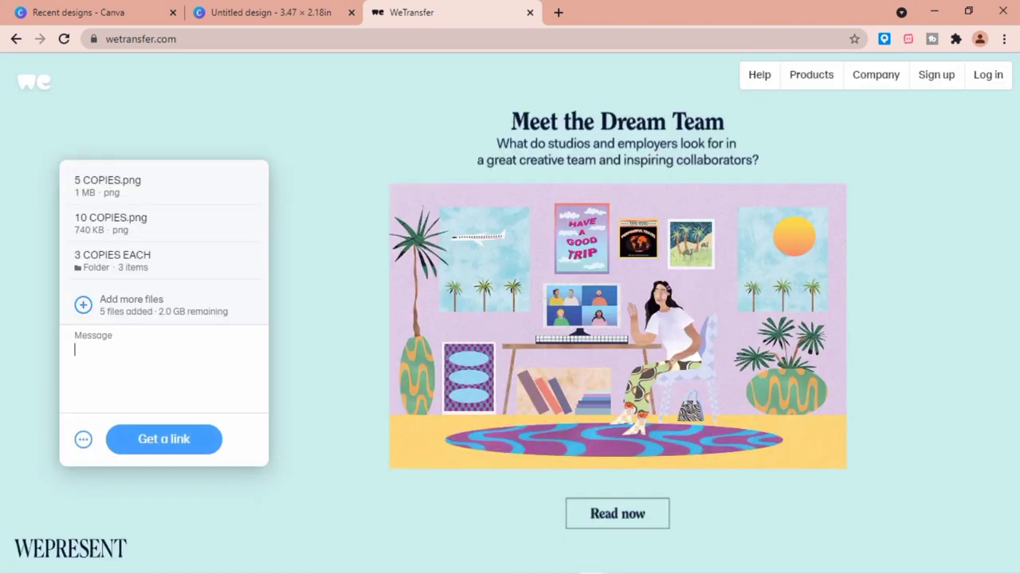
# - Dismiss the upgrade prompt, correct the order message, and generate a download link
pyautogui.click(83, 438)
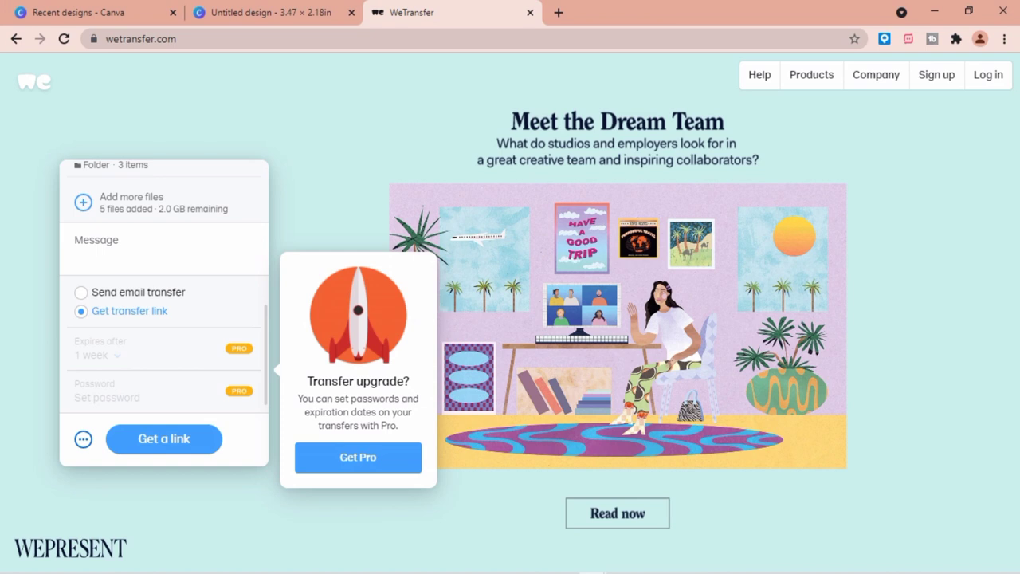
pyautogui.click(82, 438)
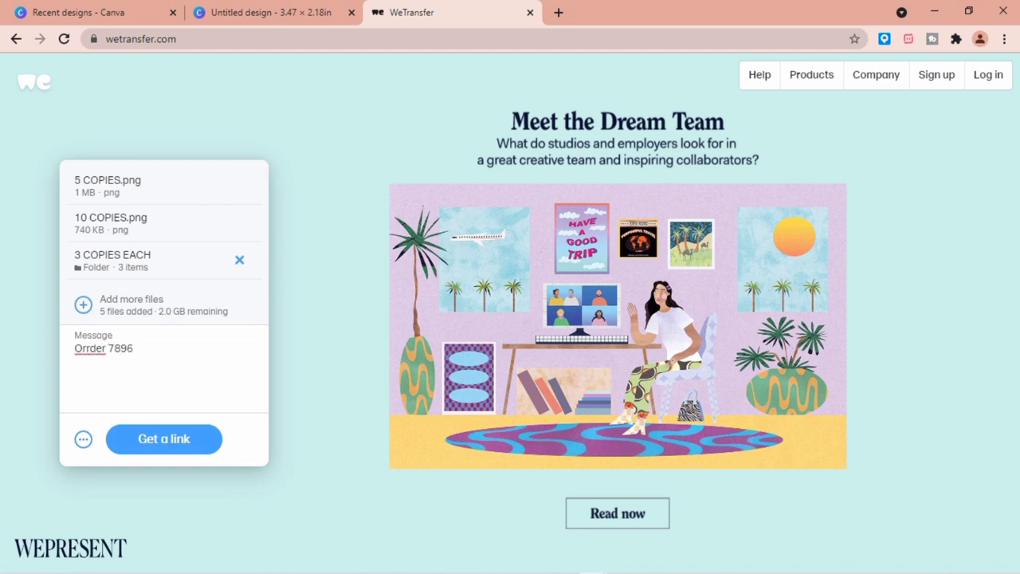
pyautogui.write('#')
pyautogui.click(163, 438)
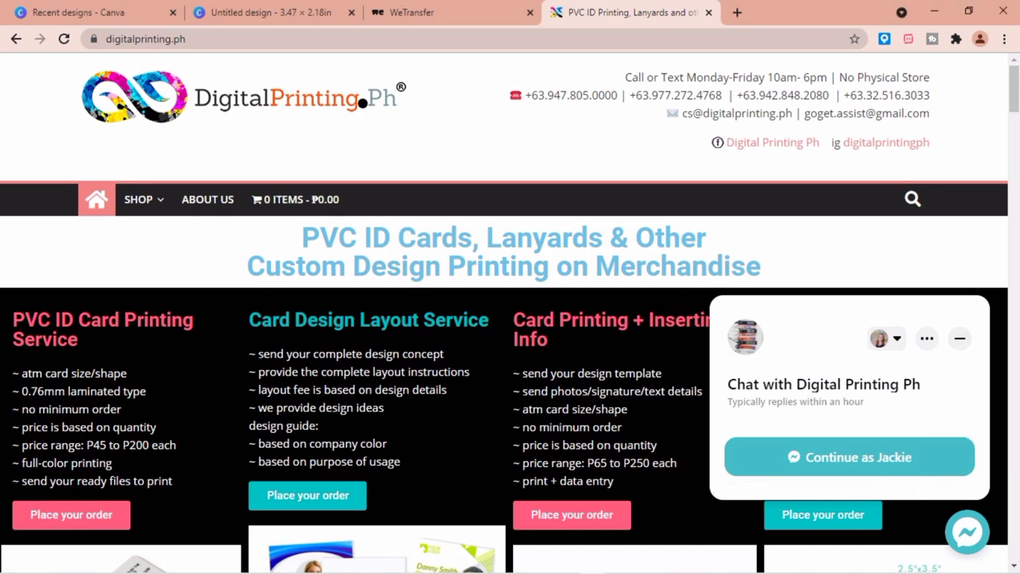
# - Send the print shop a greeting with the order number, then the pasted WeTransfer link
pyautogui.click(755, 460)
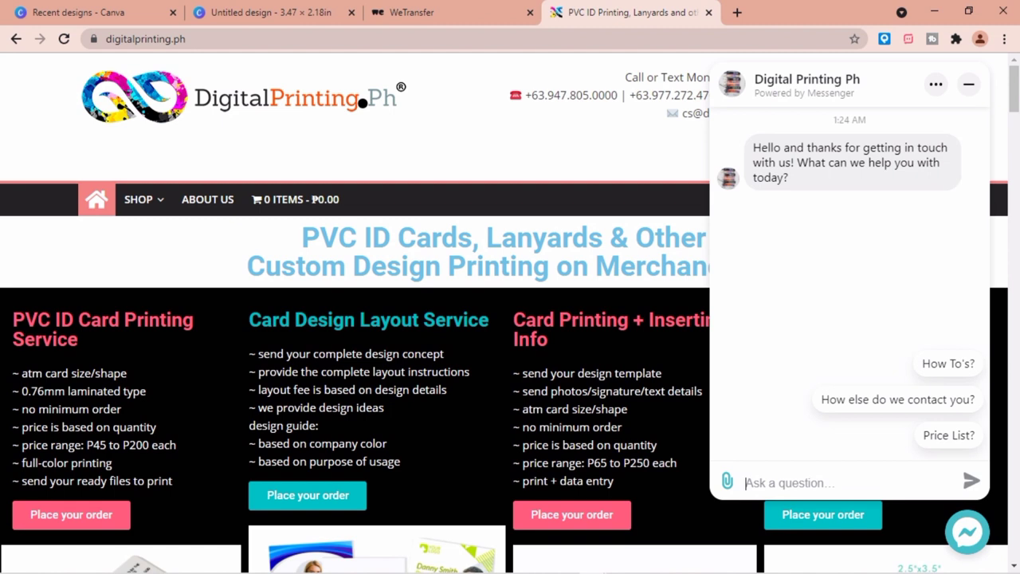
pyautogui.press('BackSpace')
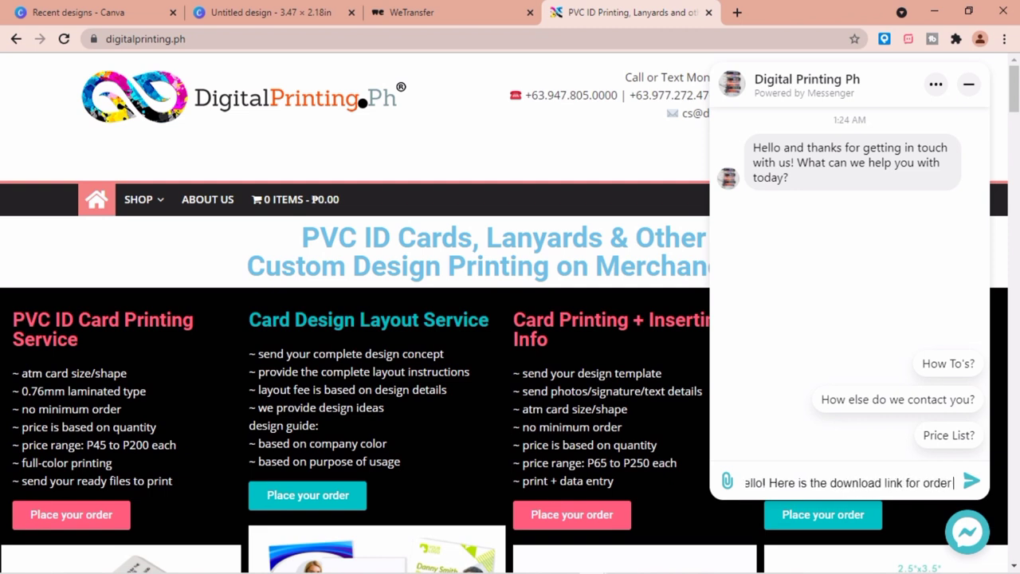
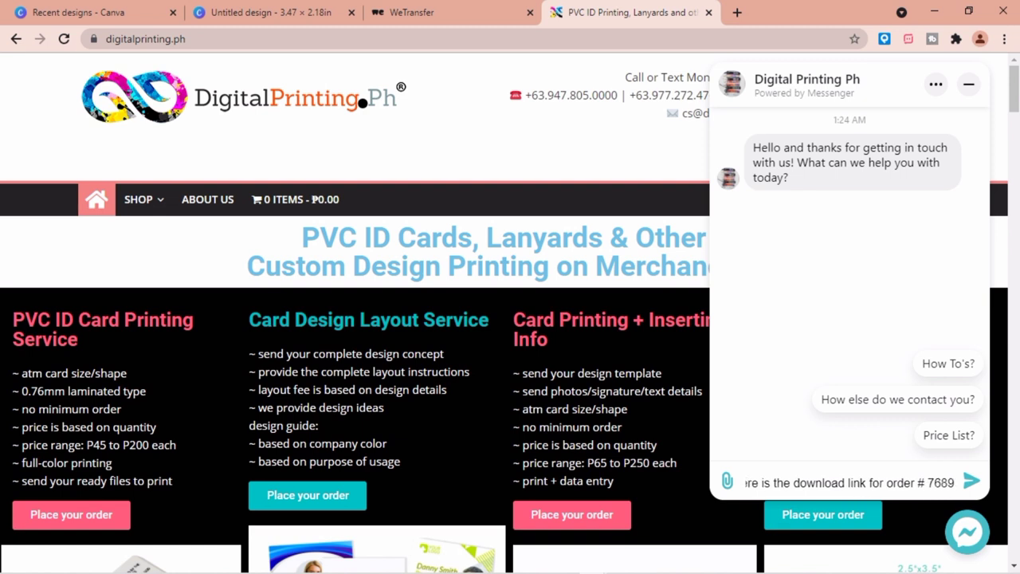
pyautogui.press('Return')
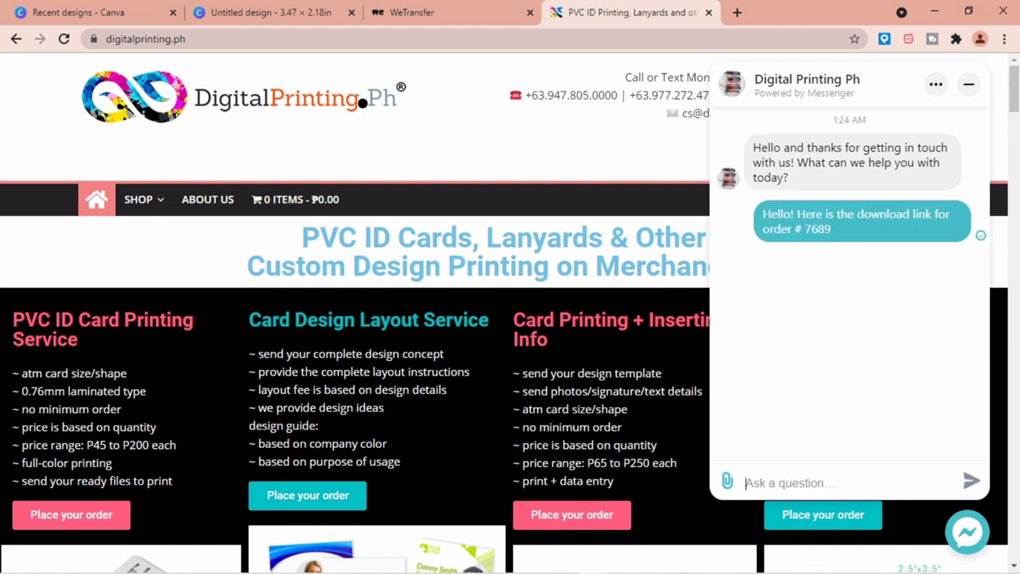
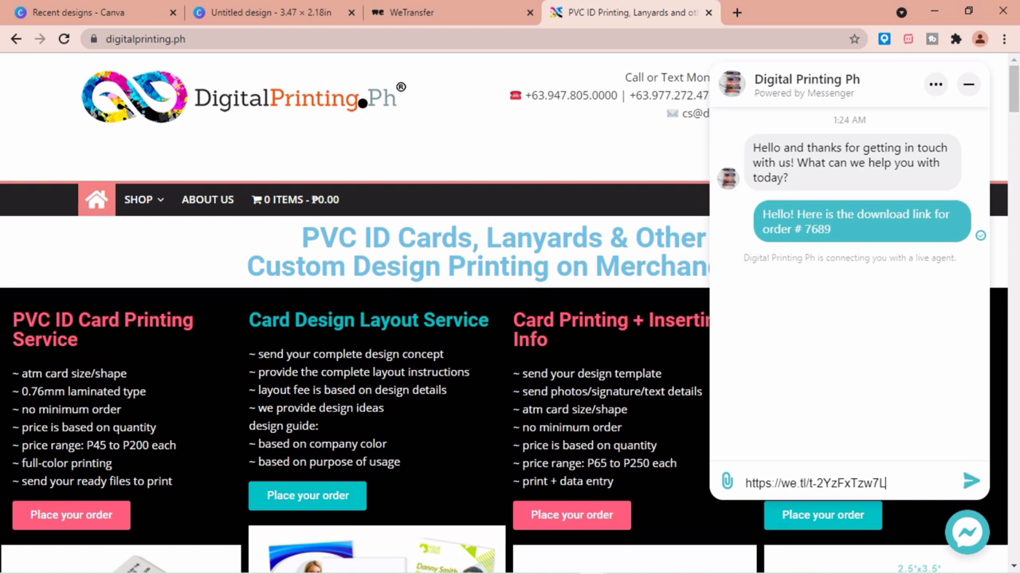
pyautogui.press('Return')
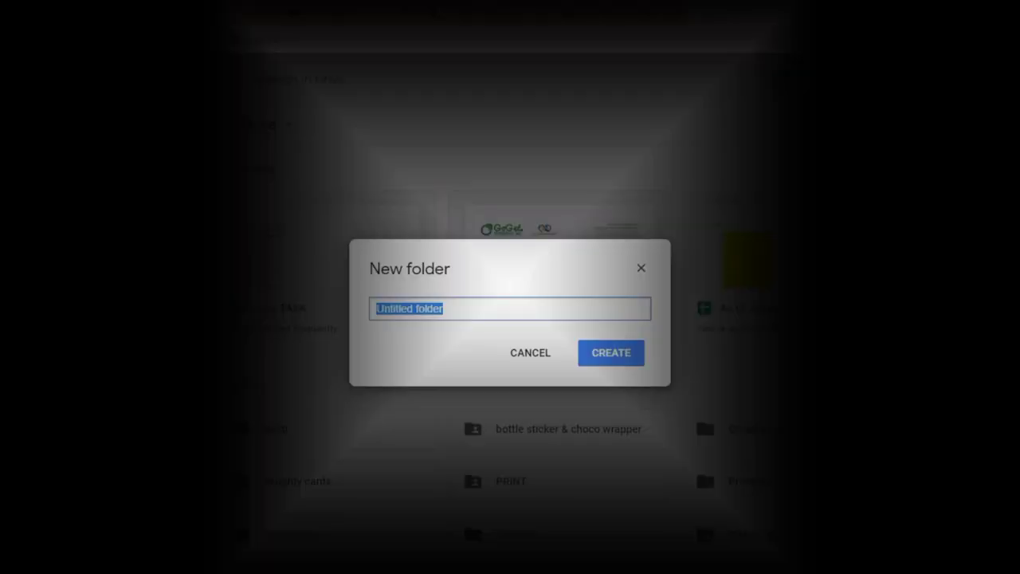
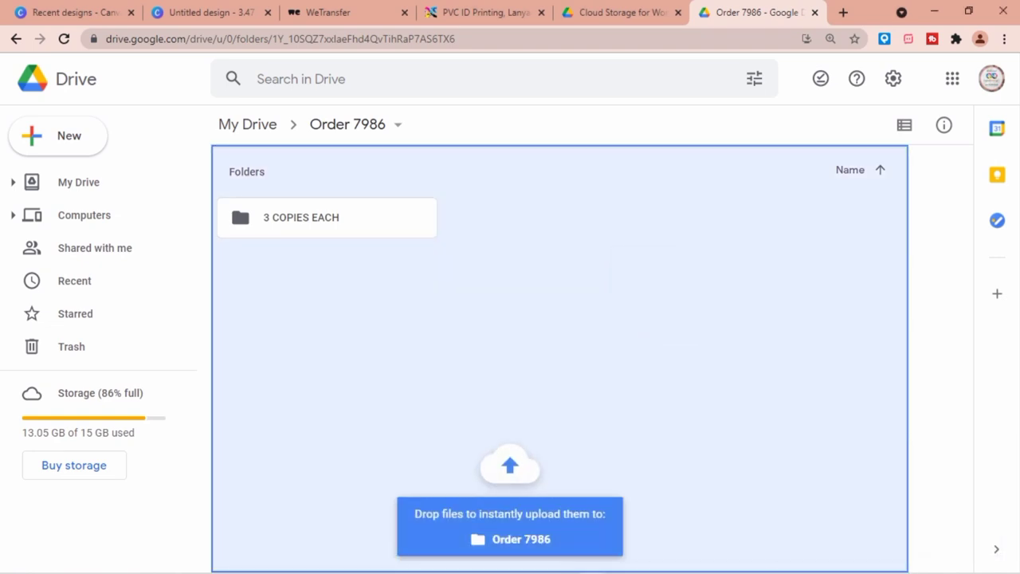
# - Name the new Drive folder after the order number and upload the two PNGs into it
pyautogui.moveTo(660, 328); pyautogui.dragTo(526, 474)
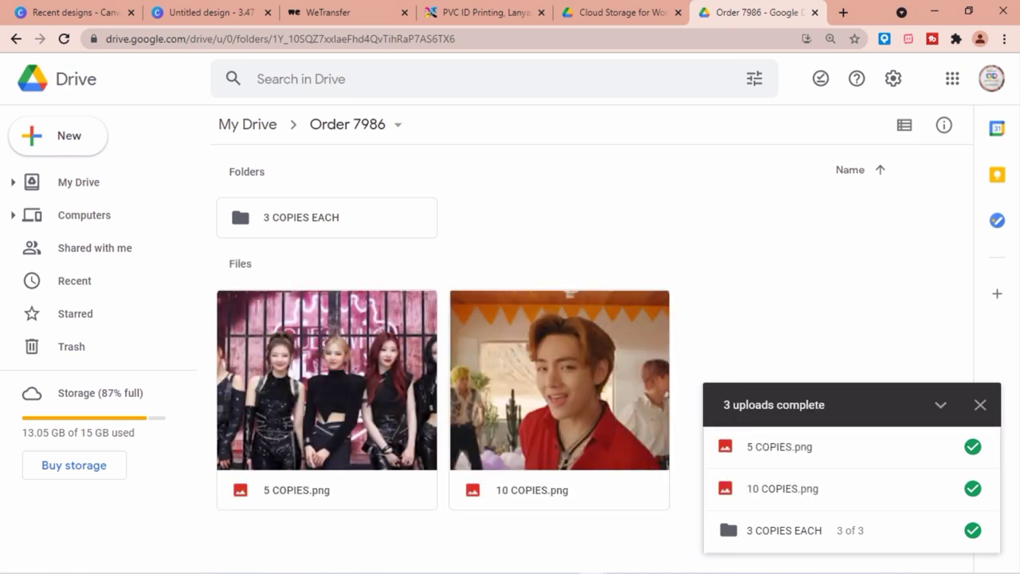
# - Set the order folder's access to Anyone with the link as Viewer and copy the link
pyautogui.click(355, 124)
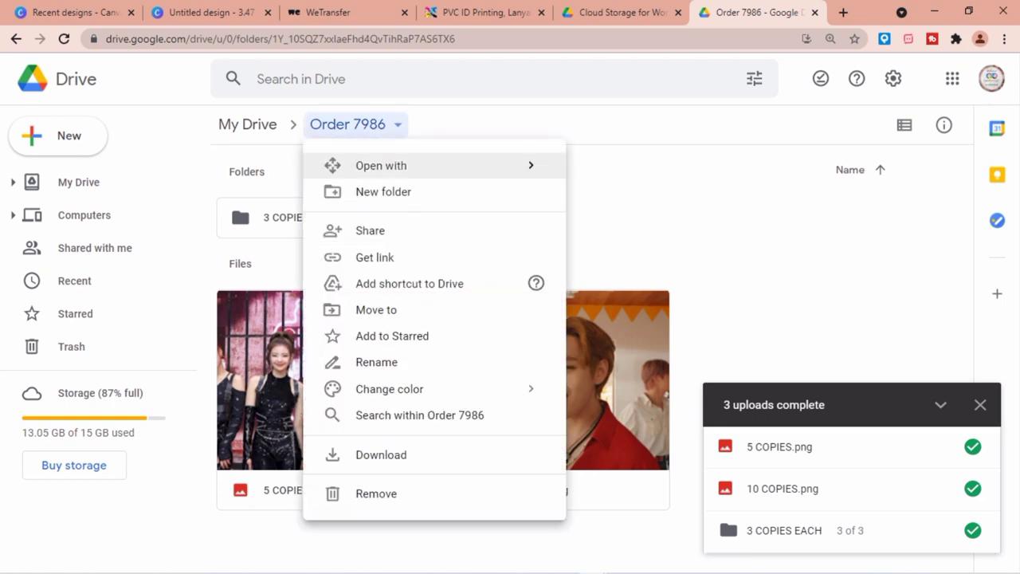
pyautogui.click(375, 257)
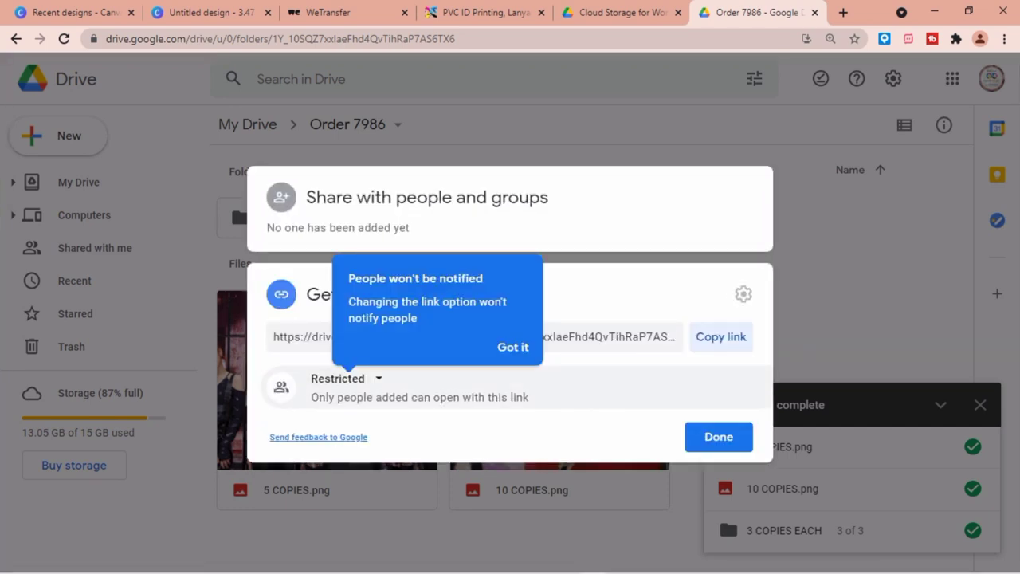
pyautogui.click(344, 379)
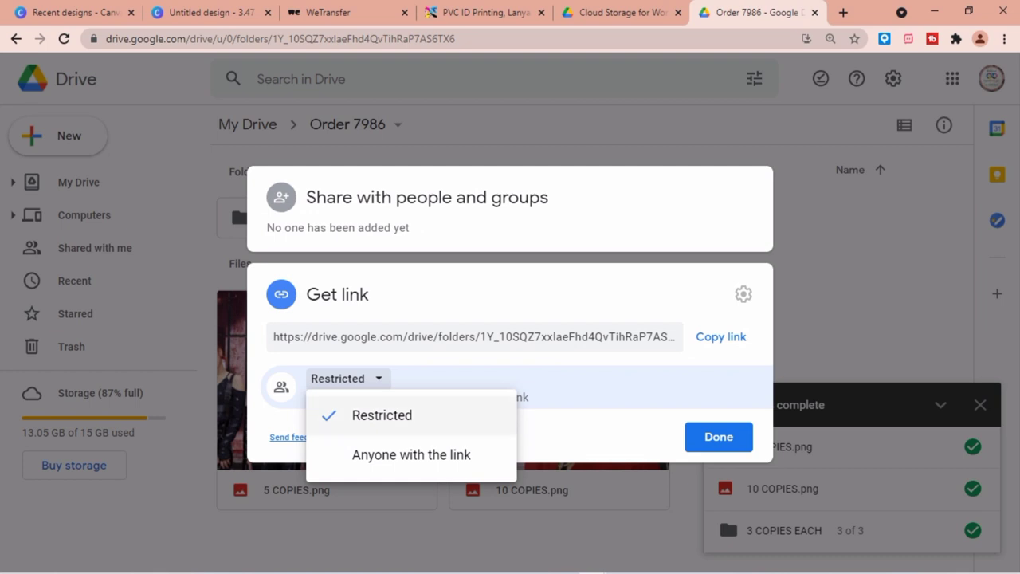
pyautogui.click(494, 454)
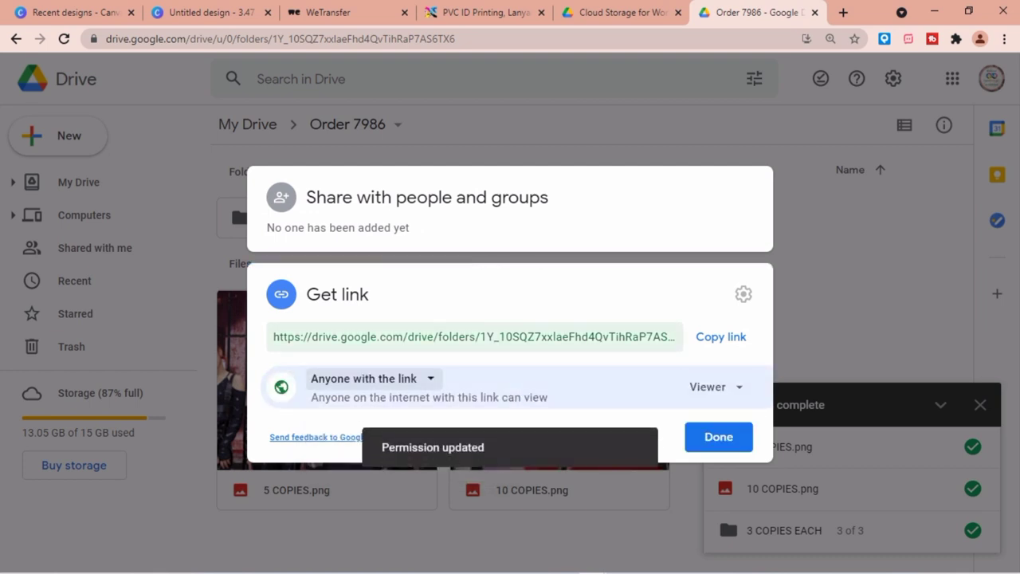
pyautogui.click(715, 386)
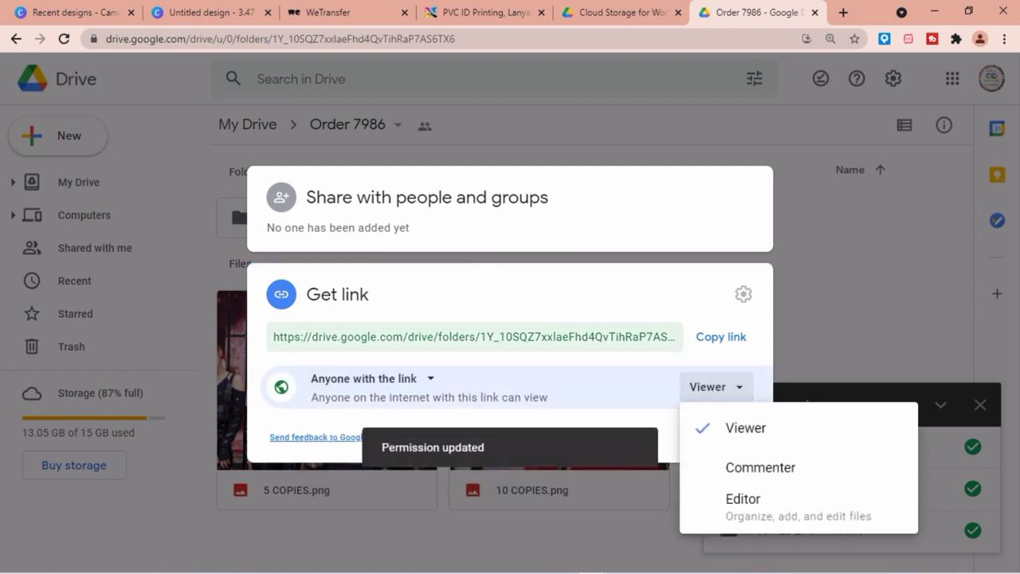
pyautogui.click(745, 428)
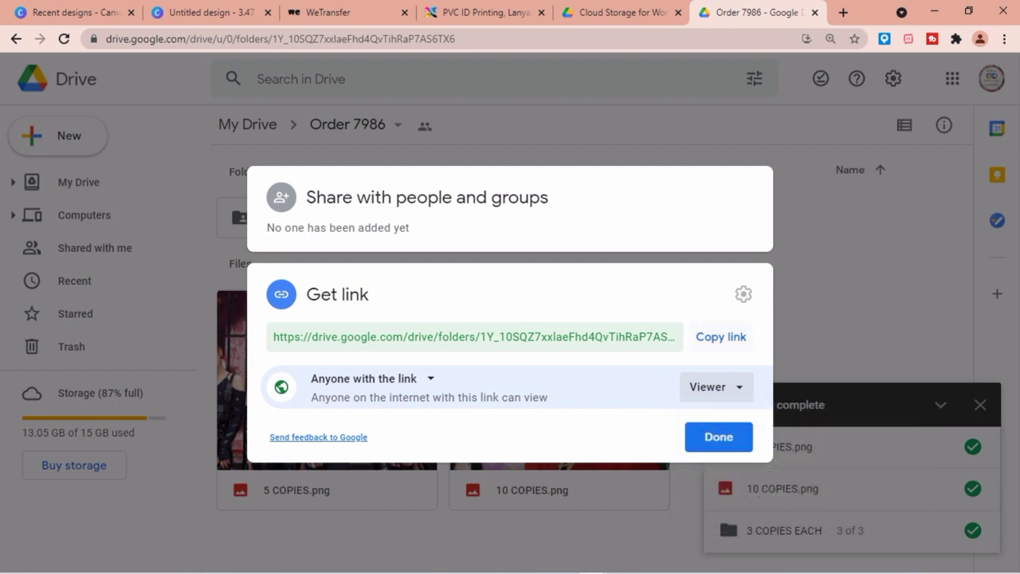
pyautogui.click(720, 336)
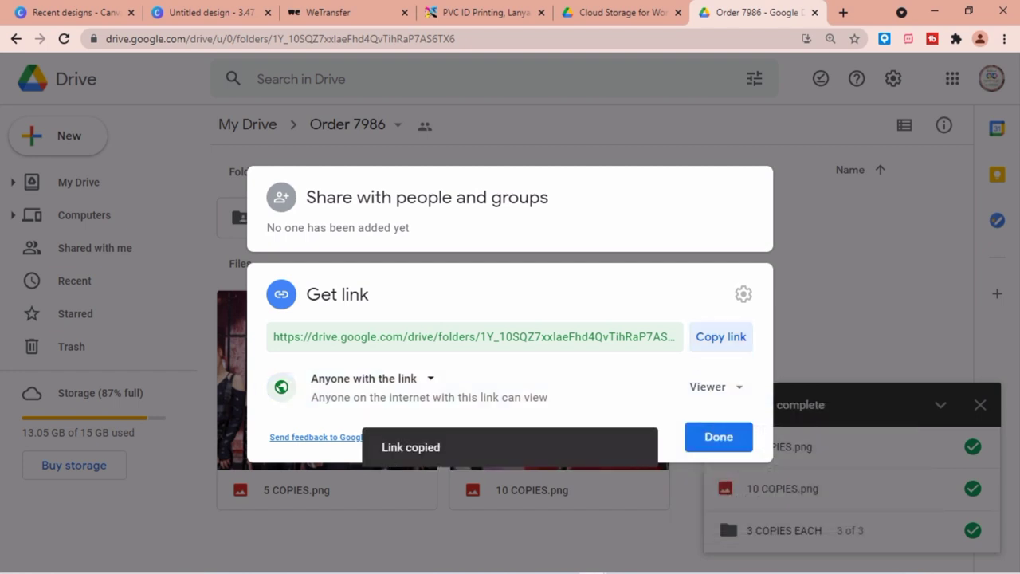
pyautogui.click(484, 12)
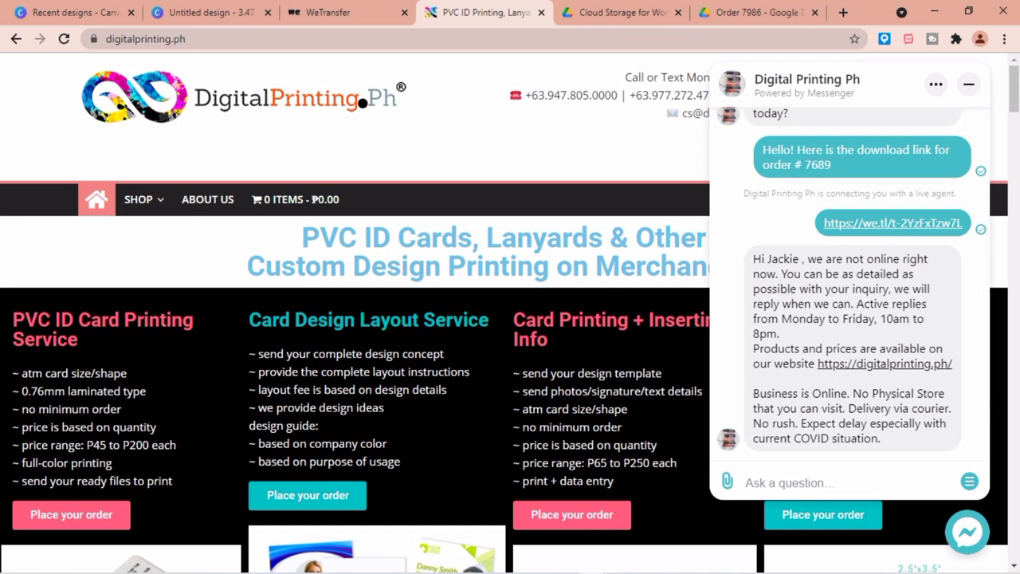
# - Send 'link from google drive' and then the pasted Drive folder link in the chat
pyautogui.write('link from google drive')
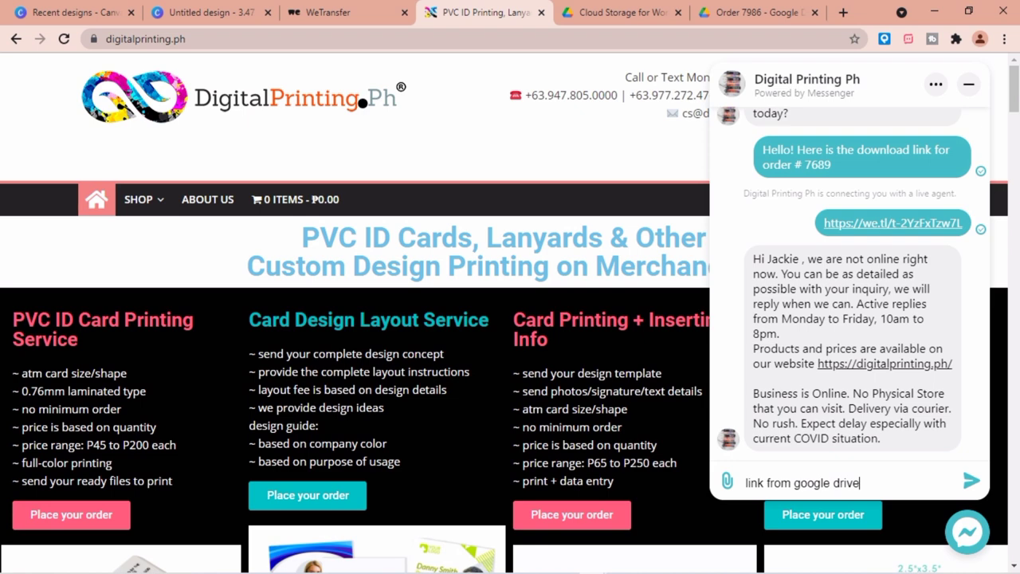
pyautogui.press('Return')
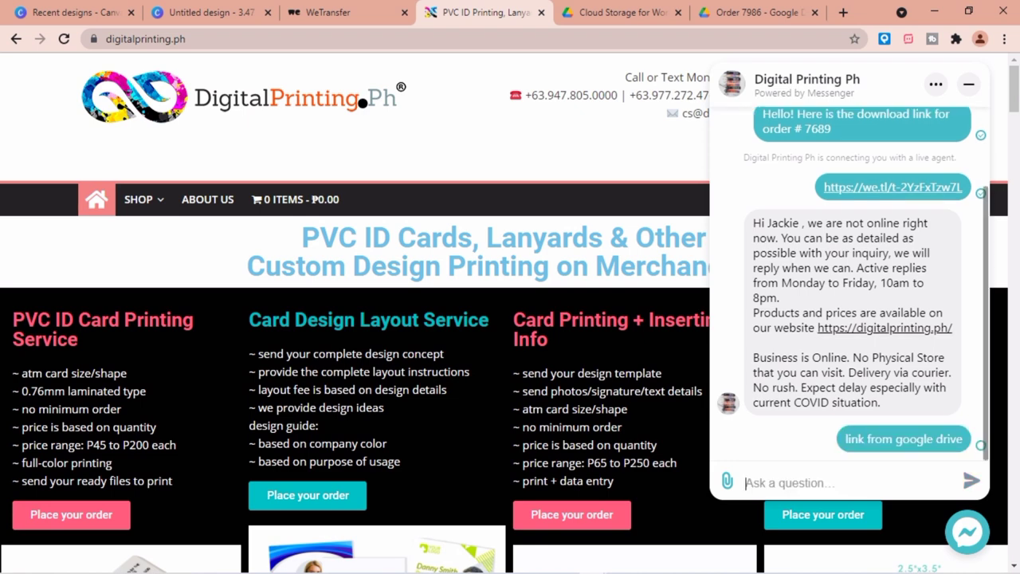
pyautogui.hotkey('ctrl', 'v')
pyautogui.press('Return')
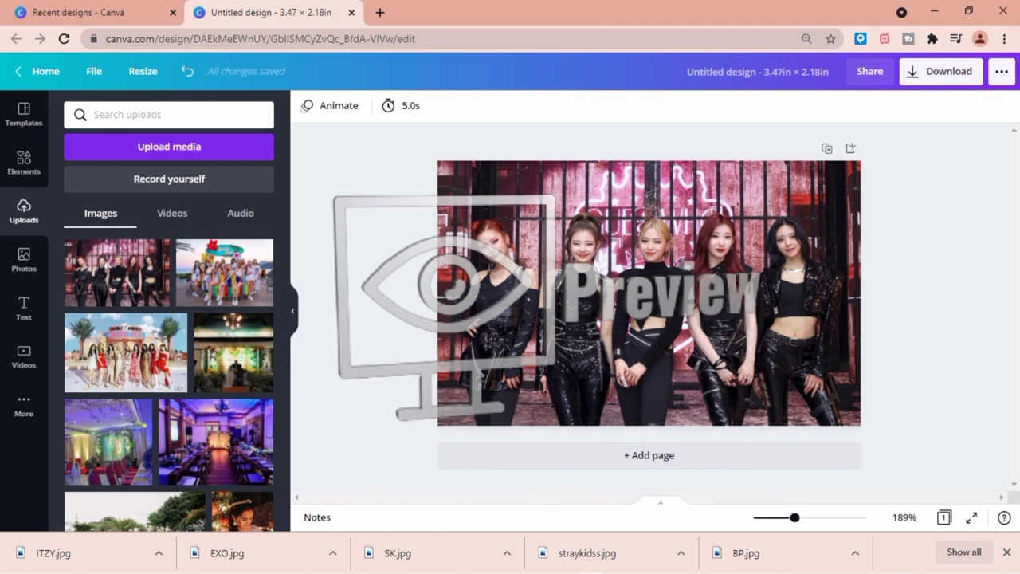
# - Place a group photo on a new page and open the download page selection
pyautogui.moveTo(126, 352); pyautogui.dragTo(649, 455)
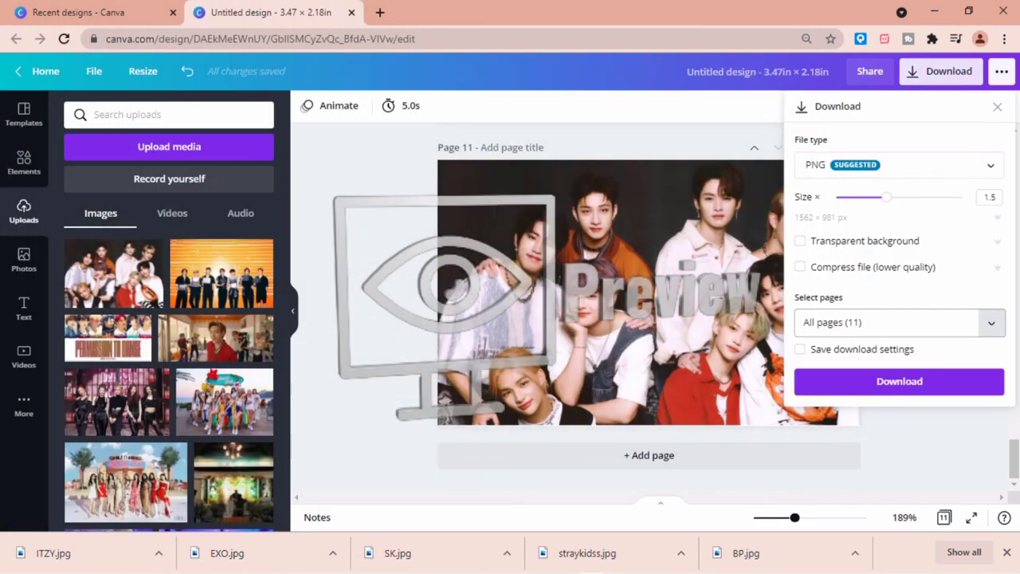
pyautogui.click(990, 322)
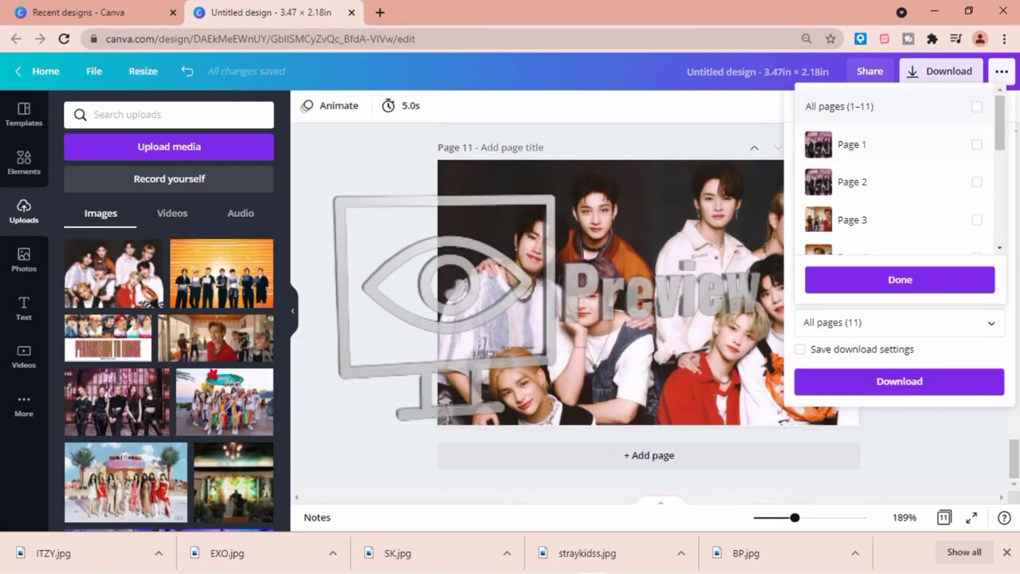